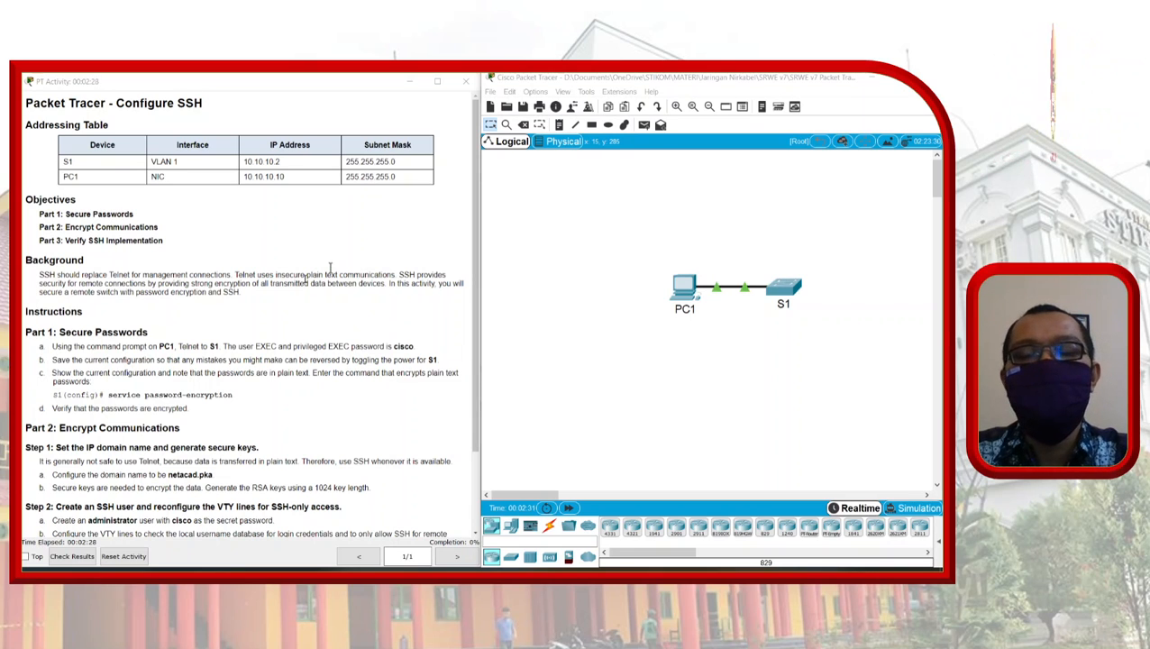
Step: Highlight 'insecure' in the instructions, check PC1 and S1 in the topology, and open PC1
{"action": "left_click", "coordinate": [290, 275]}
{"action": "double_click", "coordinate": [291, 275]}
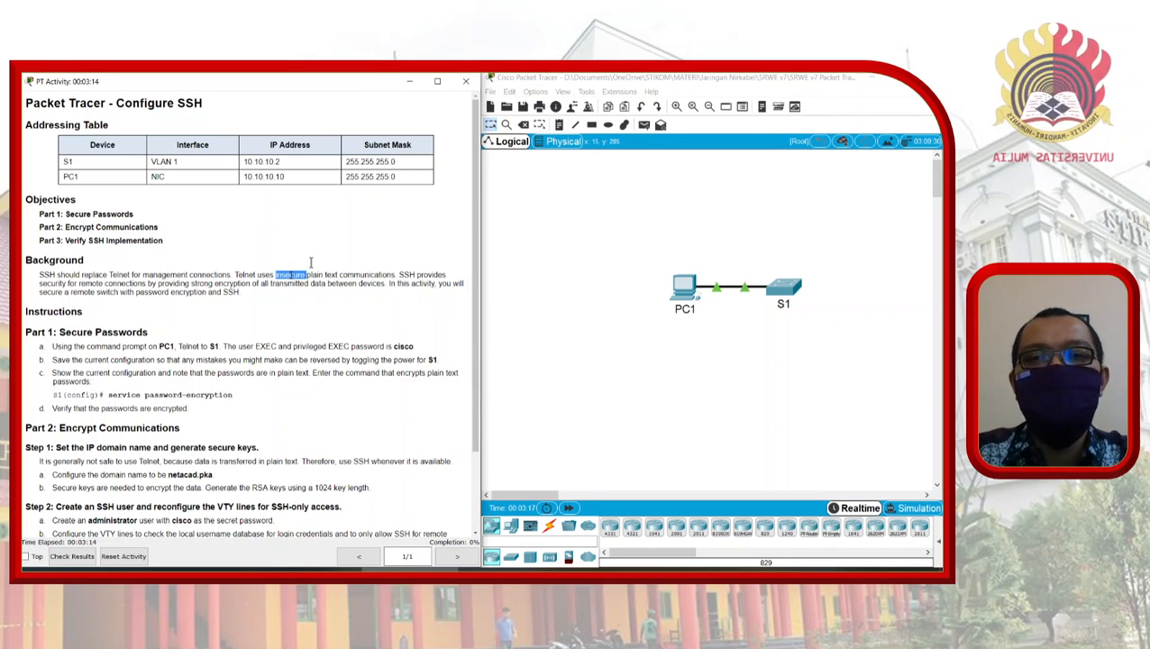
{"action": "left_click", "coordinate": [572, 304]}
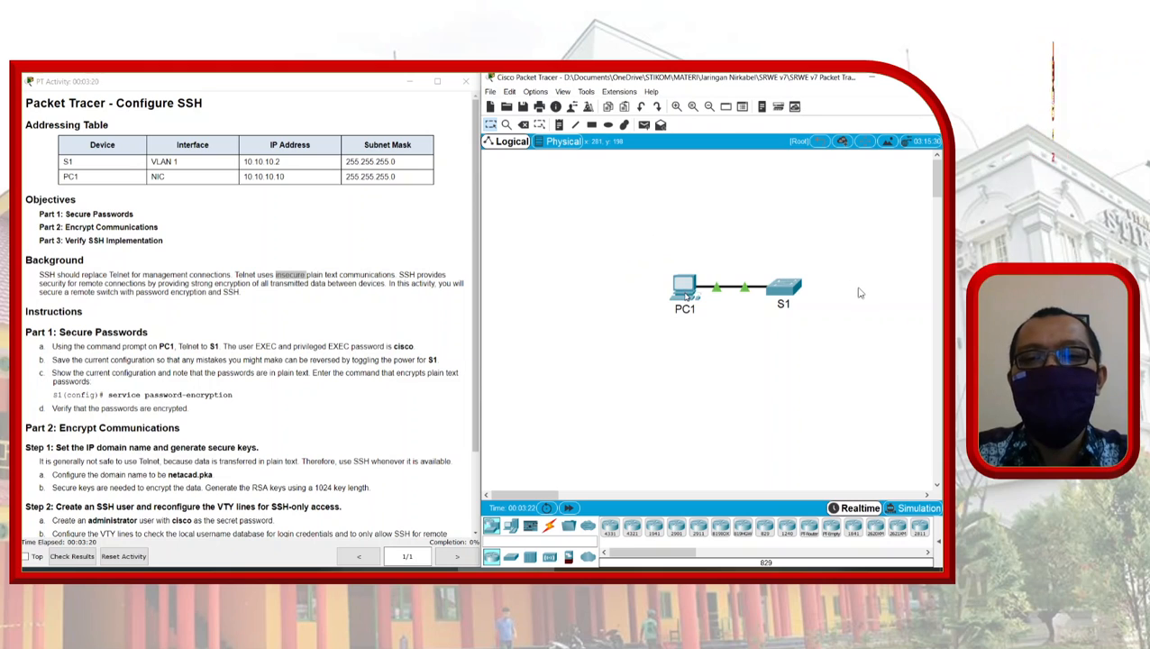
{"action": "mouse_move", "coordinate": [687, 296]}
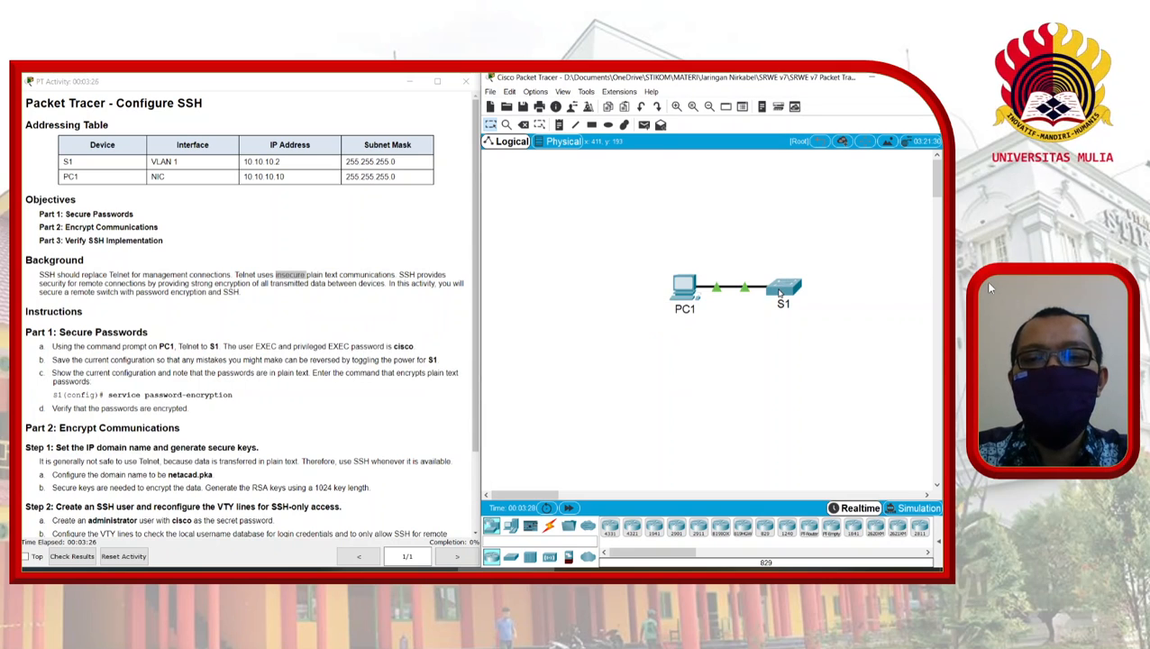
{"action": "mouse_move", "coordinate": [781, 292]}
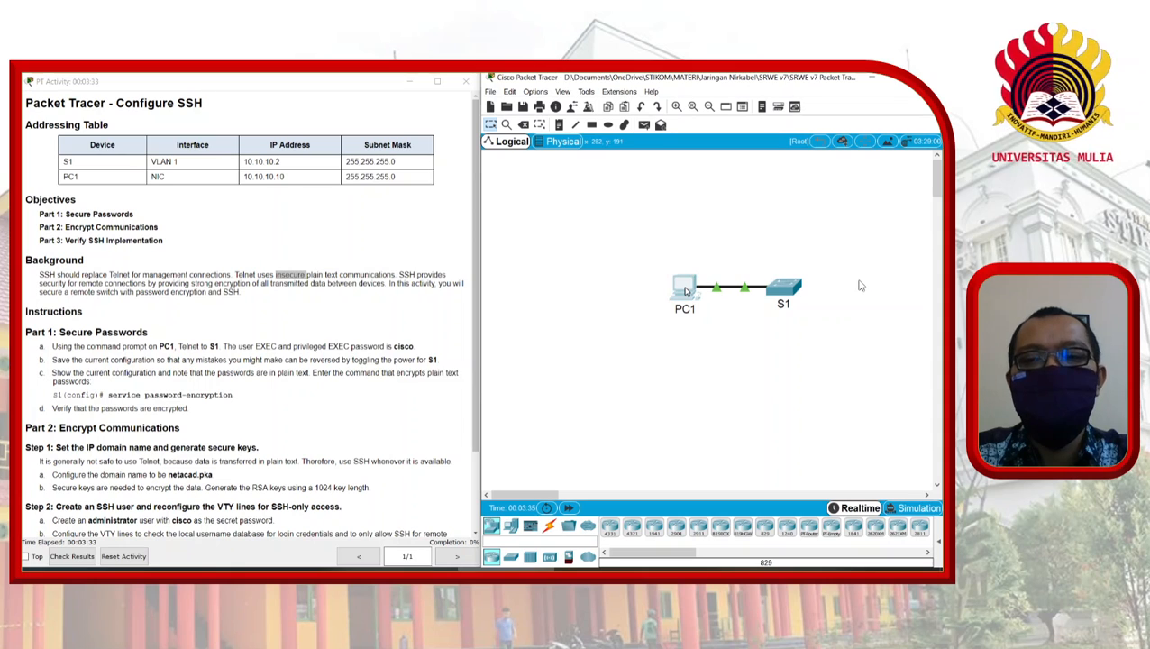
{"action": "left_click", "coordinate": [685, 290]}
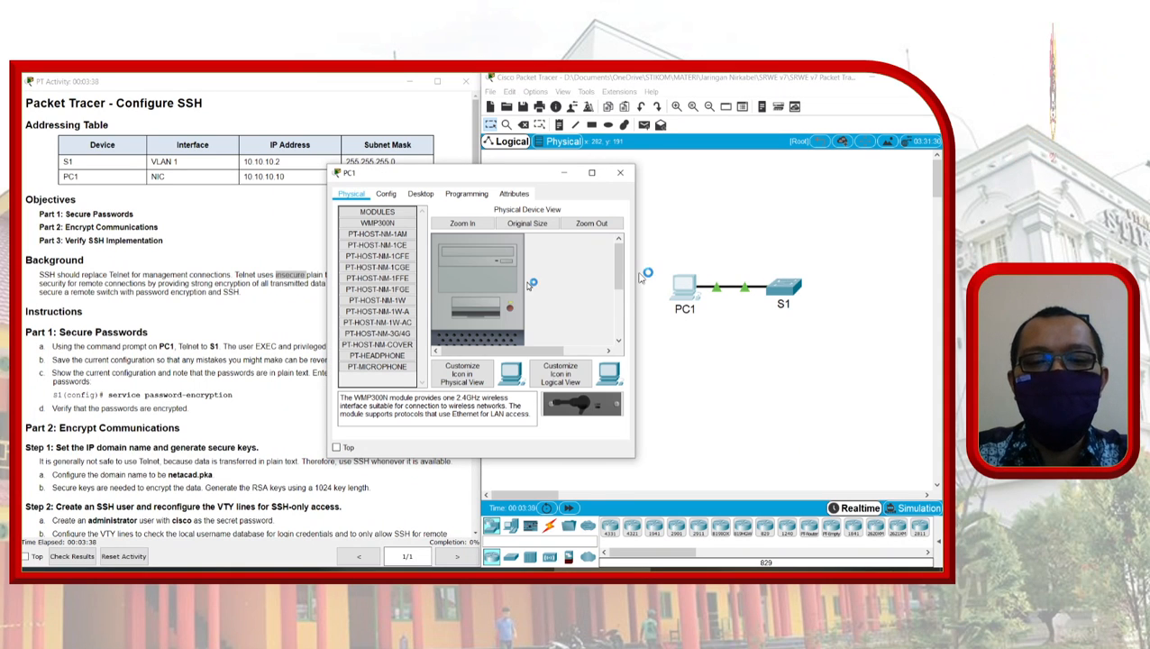
Step: From PC1's Command Prompt, start a Telnet session to 10.10.10.2
{"action": "left_click", "coordinate": [420, 194]}
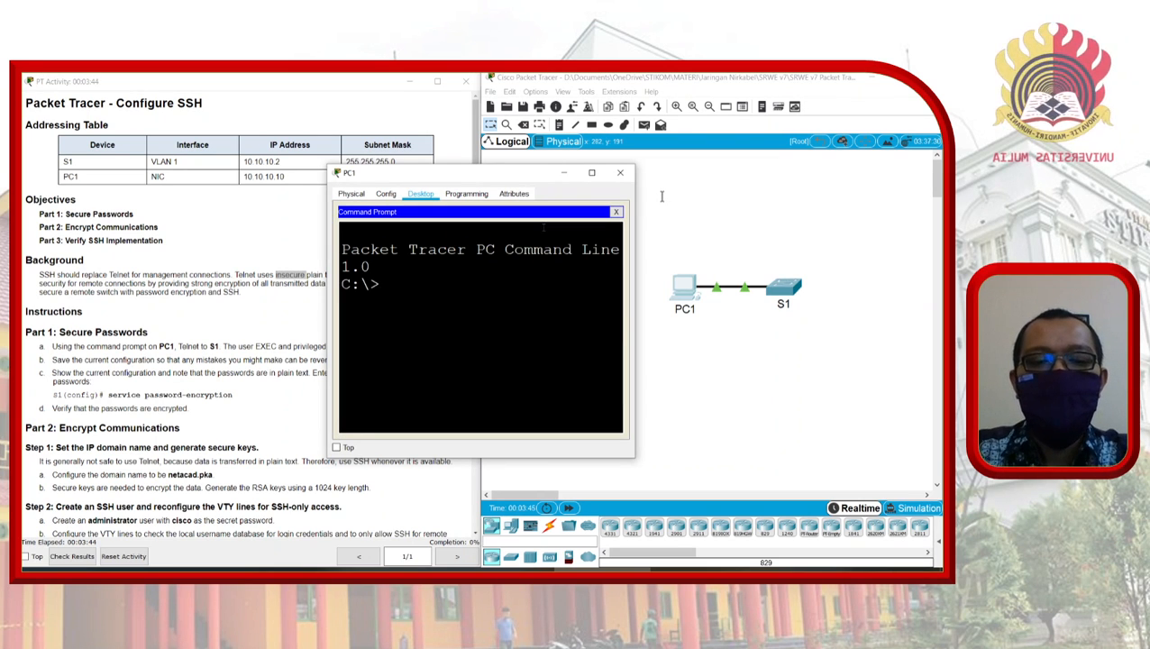
{"action": "type", "text": "telne"}
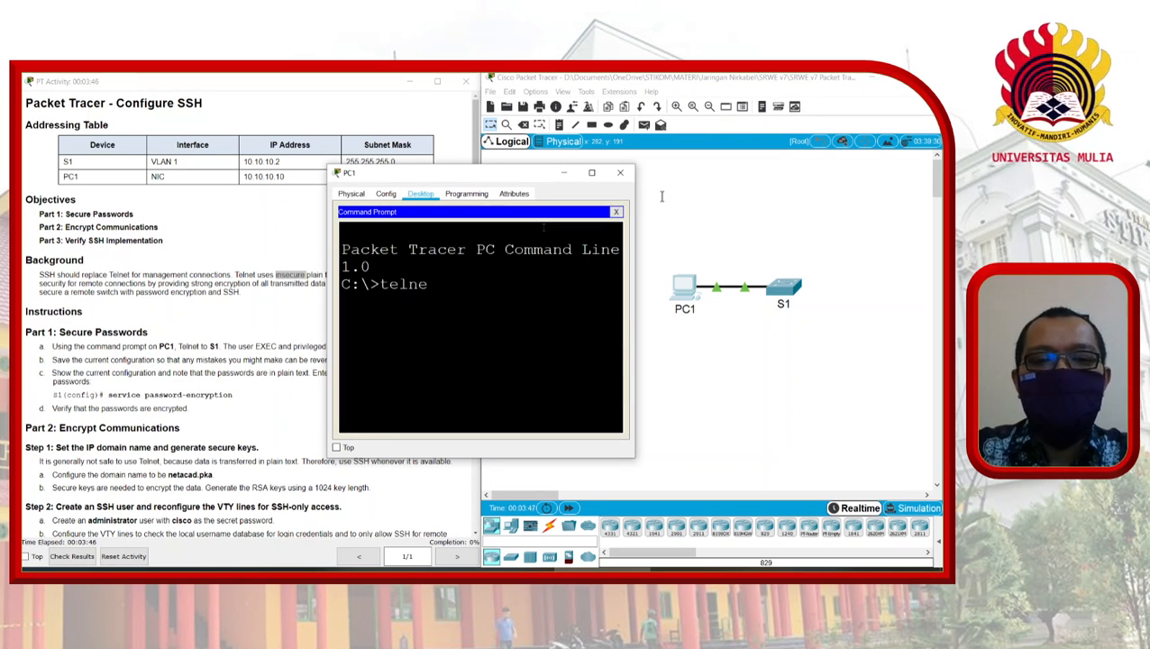
{"action": "type", "text": "t 10"}
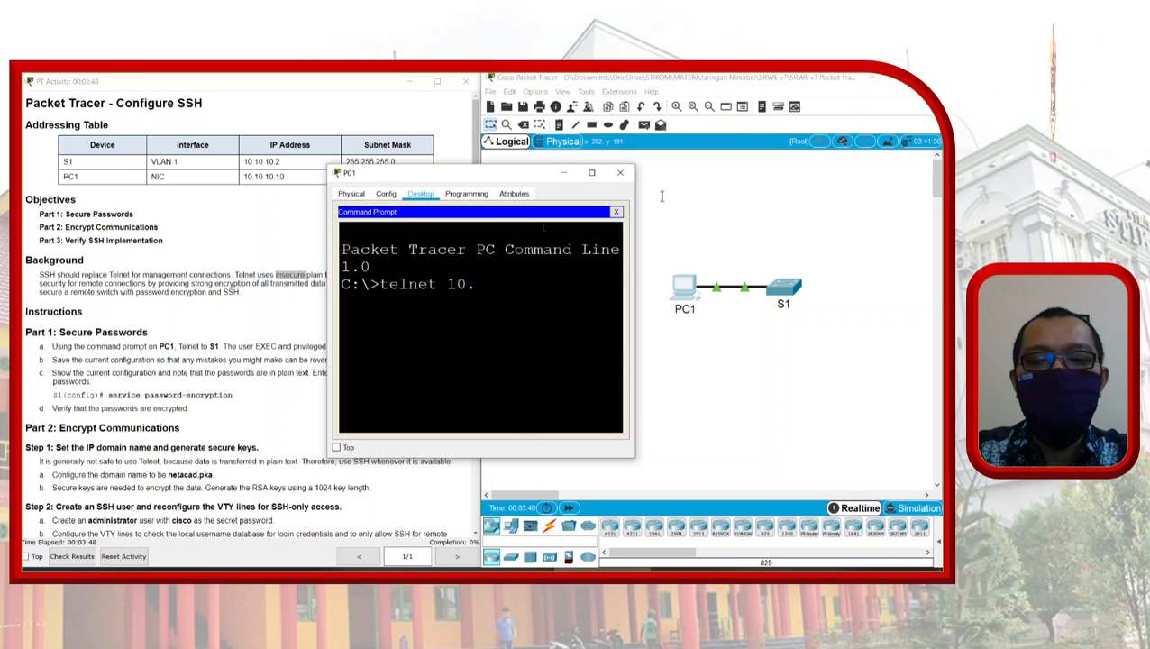
{"action": "type", "text": ".10.10.2"}
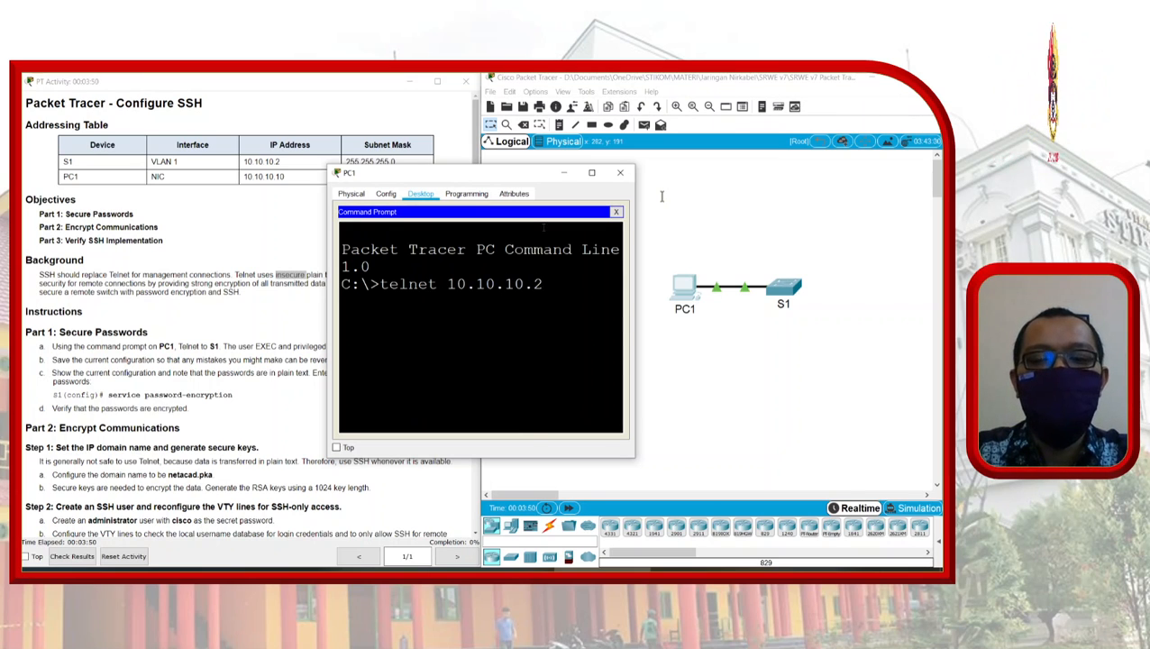
{"action": "key", "text": "Return"}
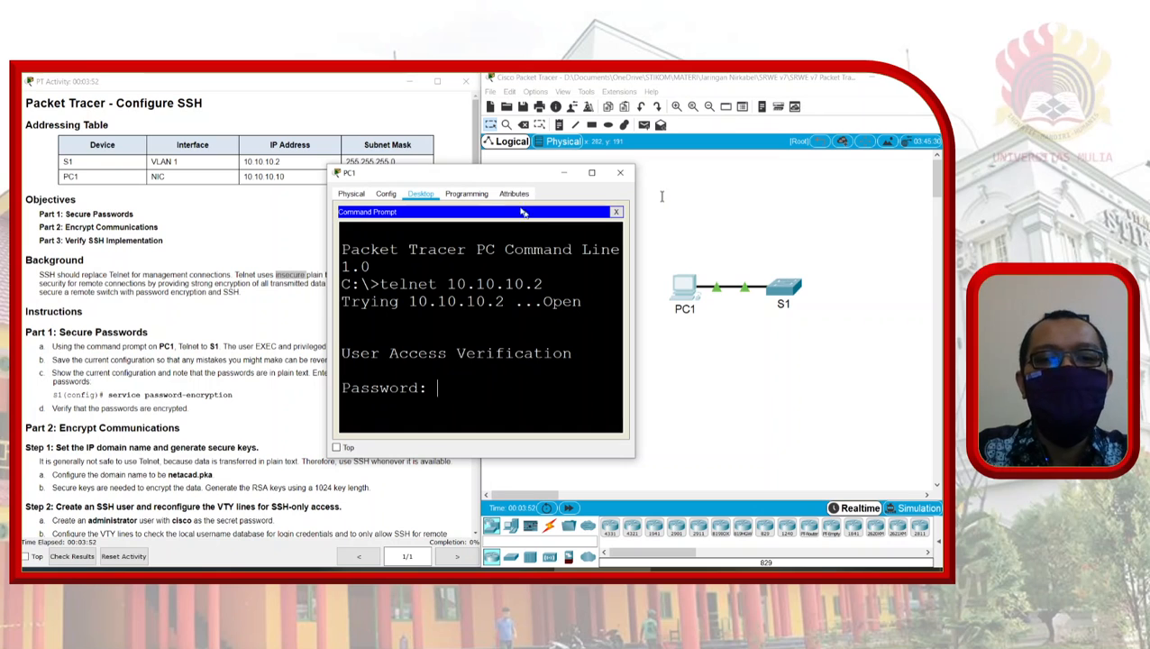
{"action": "left_click_drag", "start_coordinate": [503, 175], "coordinate": [607, 217]}
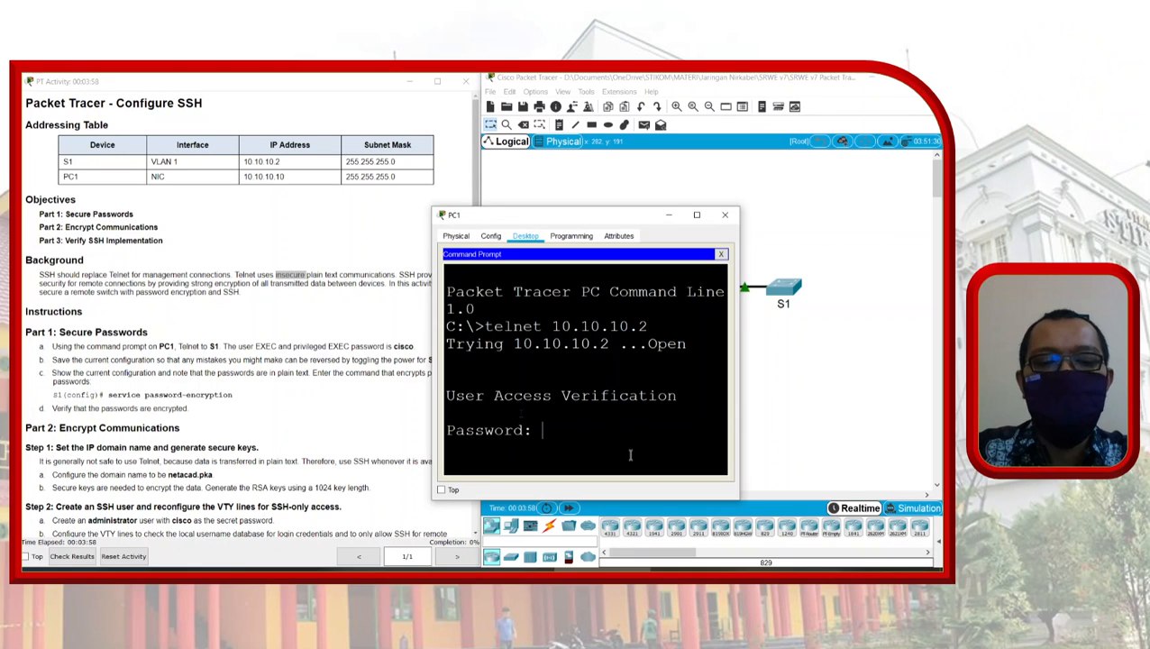
Step: Enter the line password to reach S1's S1> user prompt
{"action": "type", "text": "cisco"}
{"action": "key", "text": "Return"}
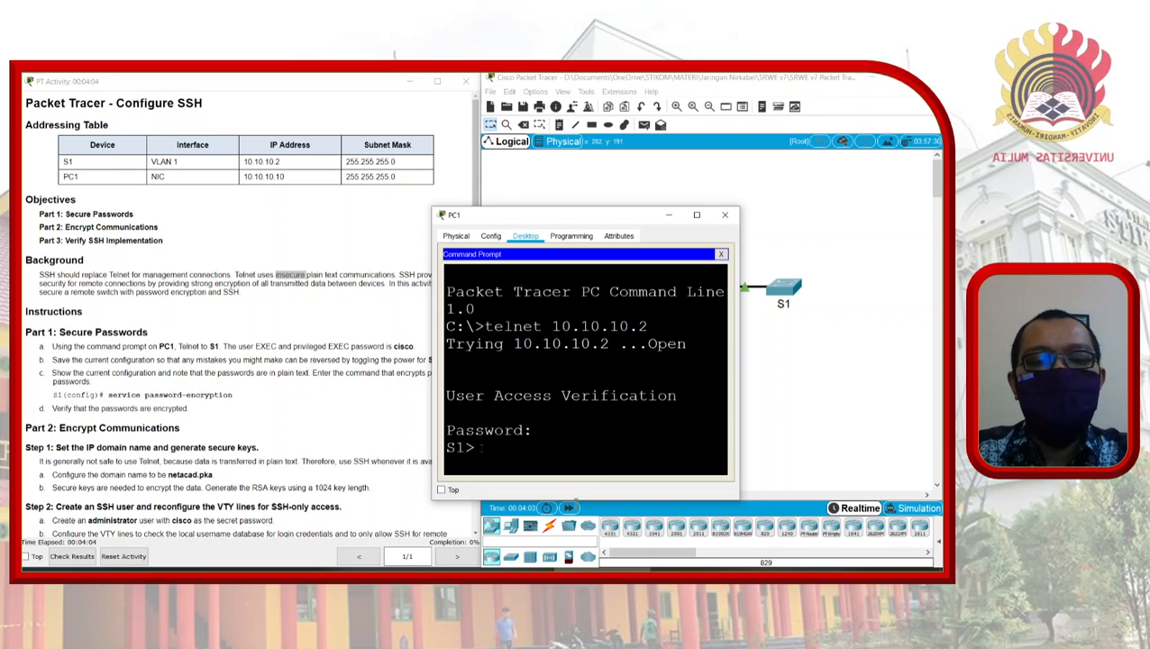
{"action": "left_click_drag", "start_coordinate": [569, 498], "coordinate": [532, 497]}
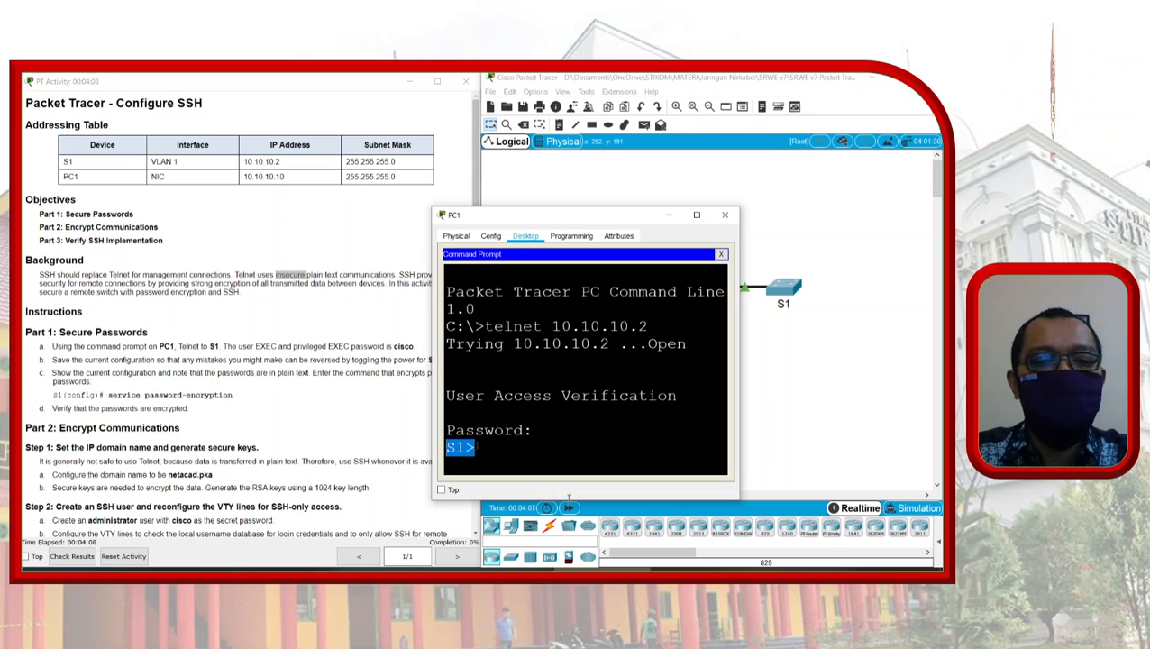
{"action": "left_click", "coordinate": [489, 446]}
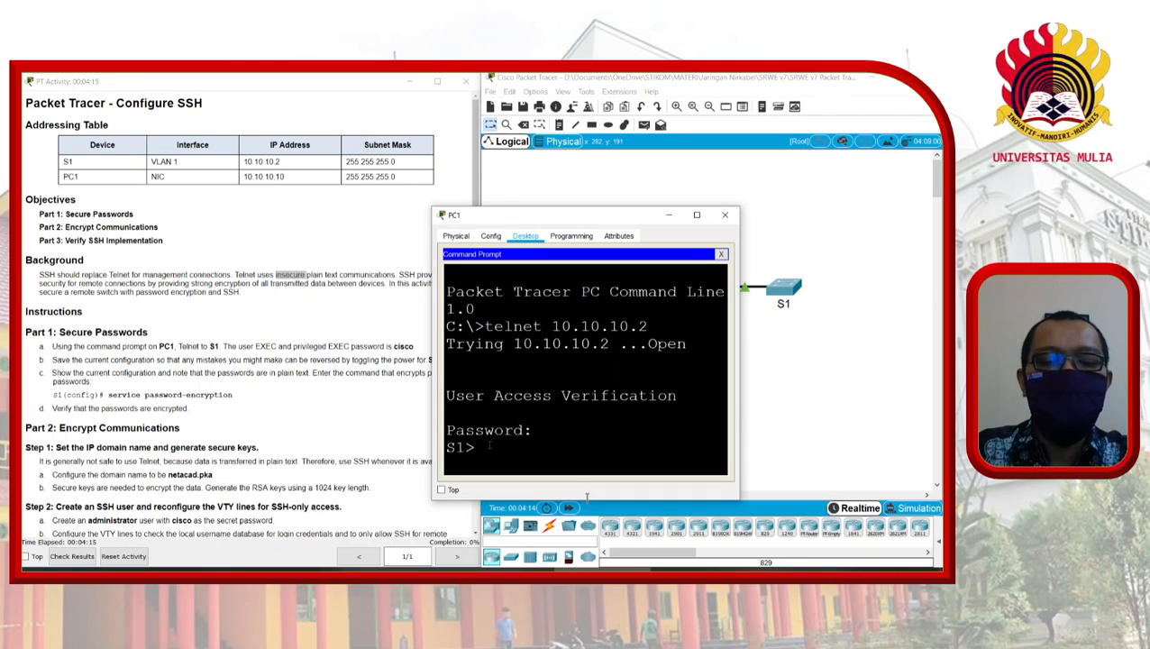
Step: Enter privileged EXEC mode on S1 with enable and the enable password
{"action": "type", "text": "ena"}
{"action": "key", "text": "Tab"}
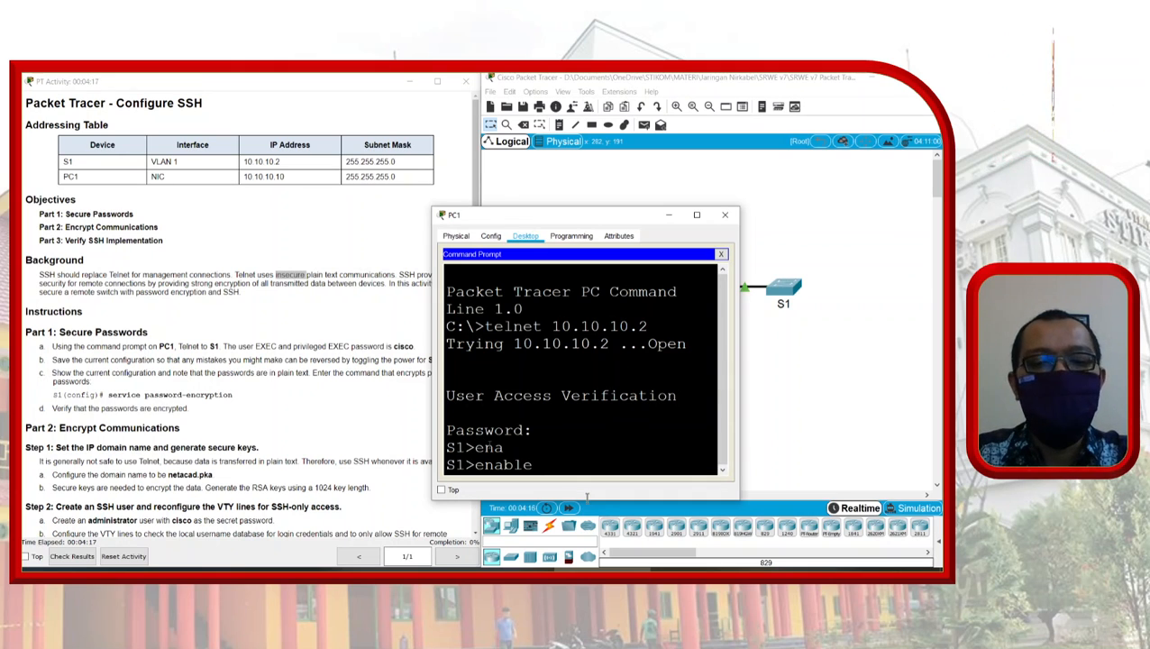
{"action": "key", "text": "Return"}
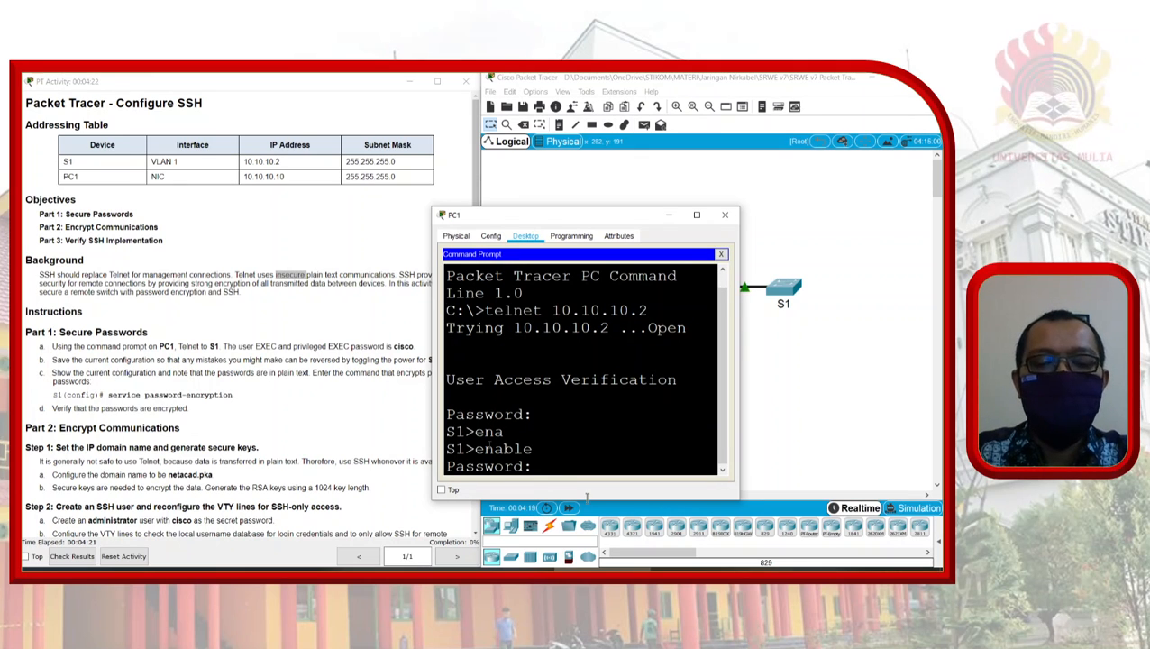
{"action": "type", "text": "cisco"}
{"action": "key", "text": "Return"}
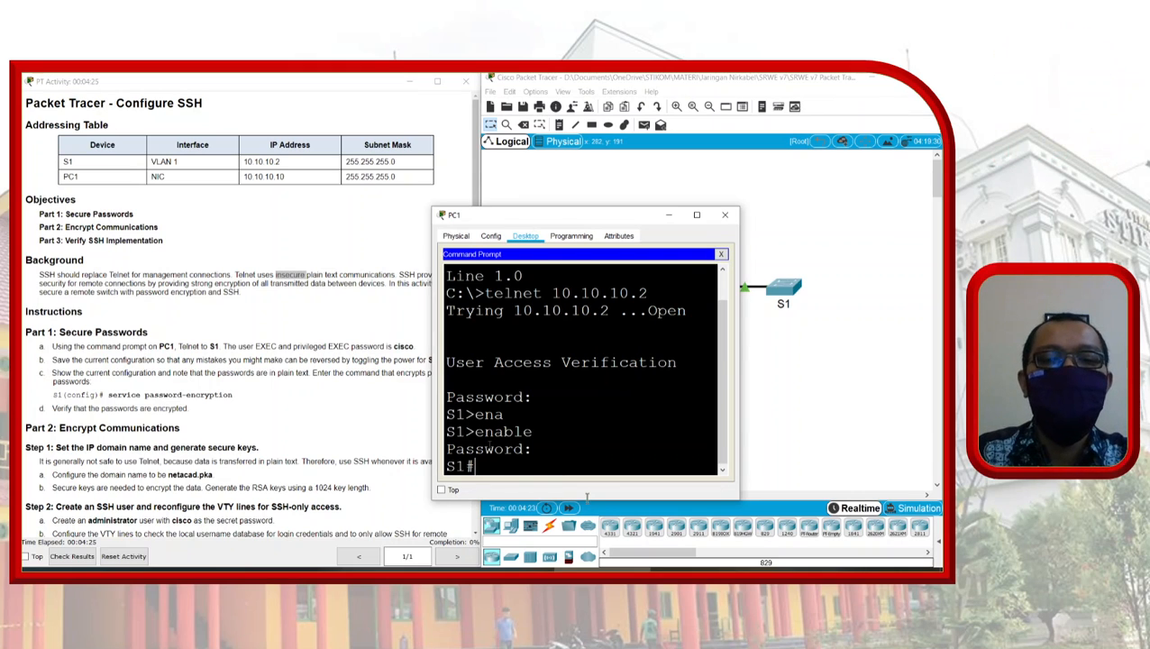
{"action": "left_click_drag", "start_coordinate": [474, 466], "coordinate": [440, 465]}
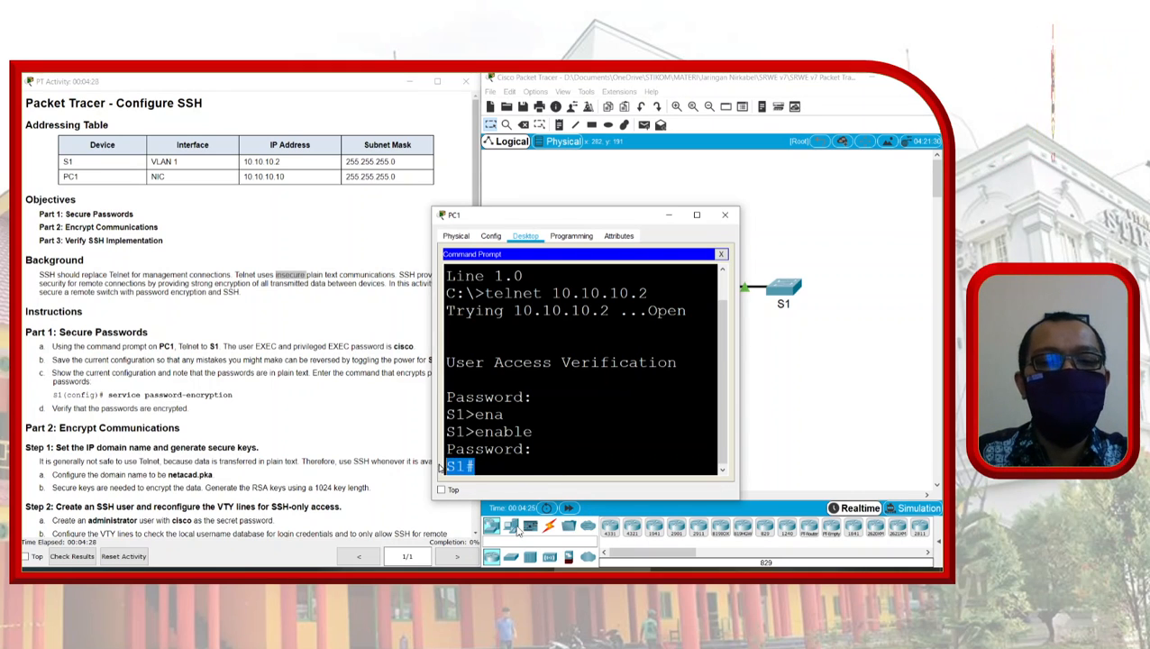
{"action": "left_click", "coordinate": [472, 466]}
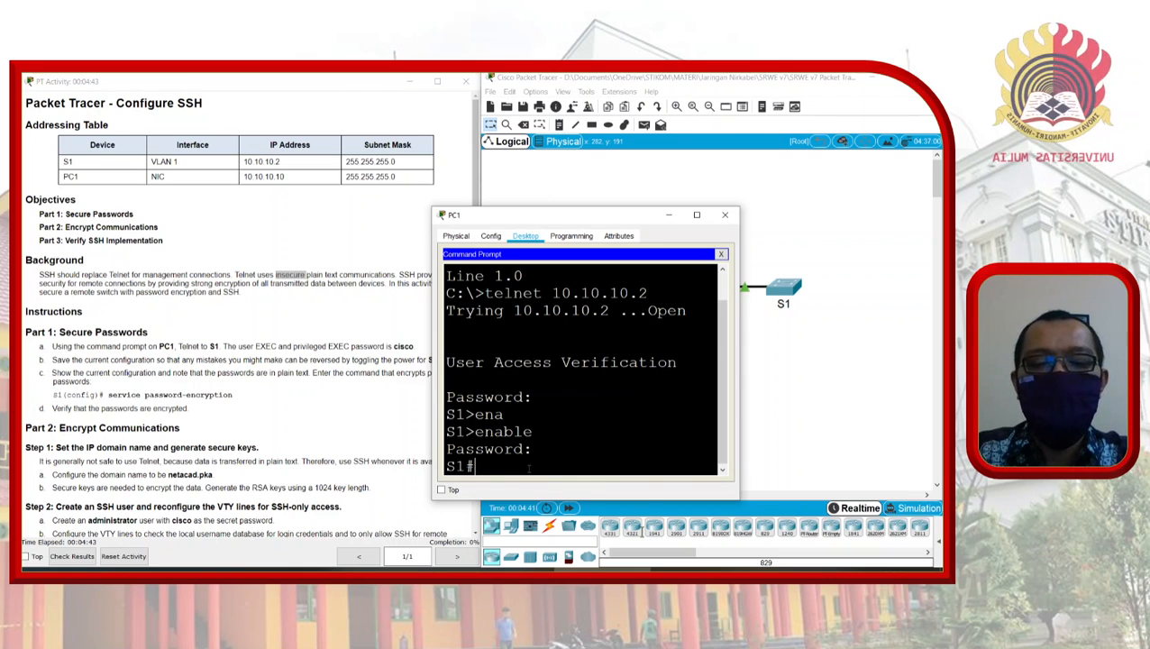
Step: Save with copy running-config startup-config, accepting the default destination, and widen the terminal
{"action": "type", "text": "op"}
{"action": "key", "text": "Tab"}
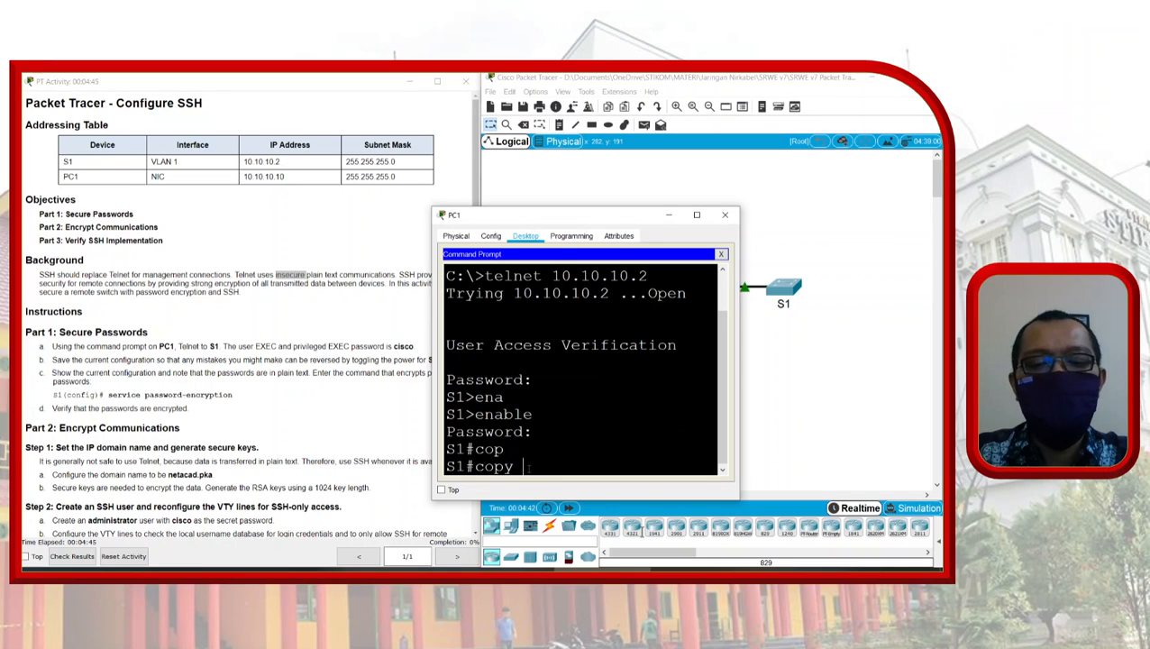
{"action": "type", "text": "run"}
{"action": "key", "text": "Tab"}
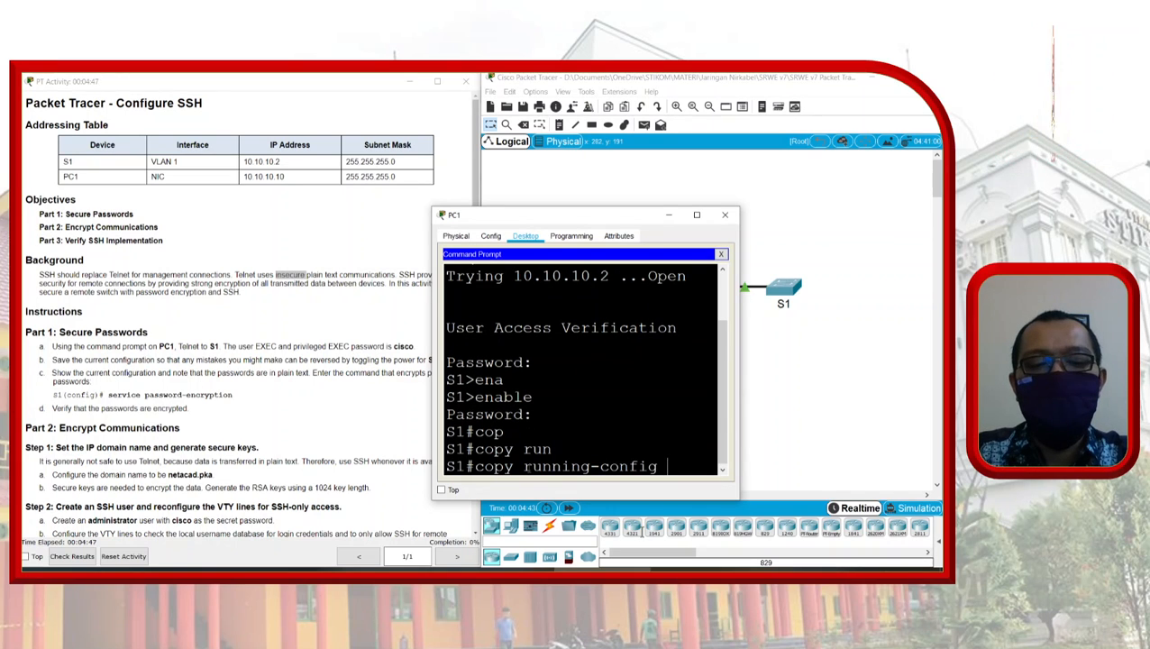
{"action": "type", "text": "sta"}
{"action": "key", "text": "Tab"}
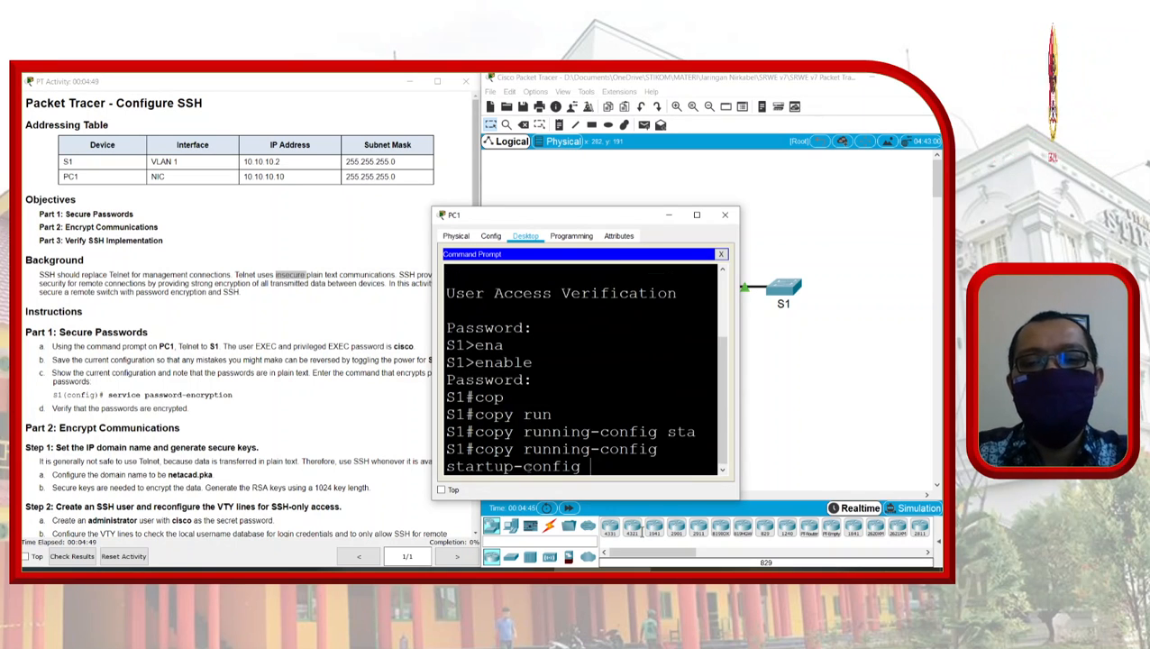
{"action": "key", "text": "Return"}
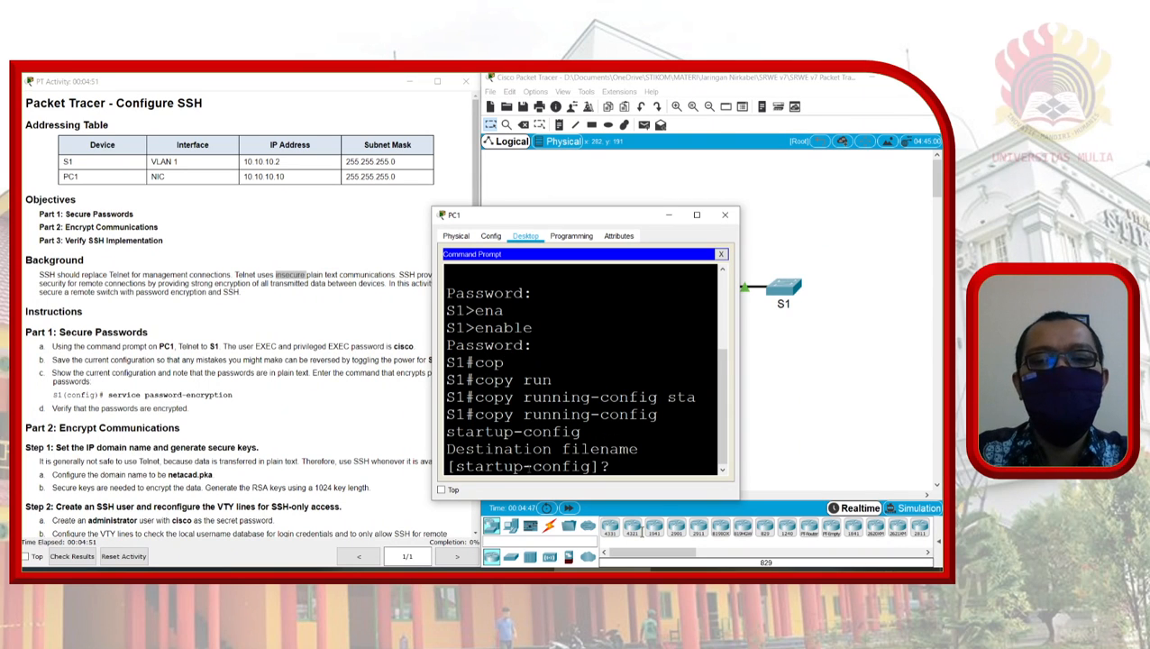
{"action": "key", "text": "Return"}
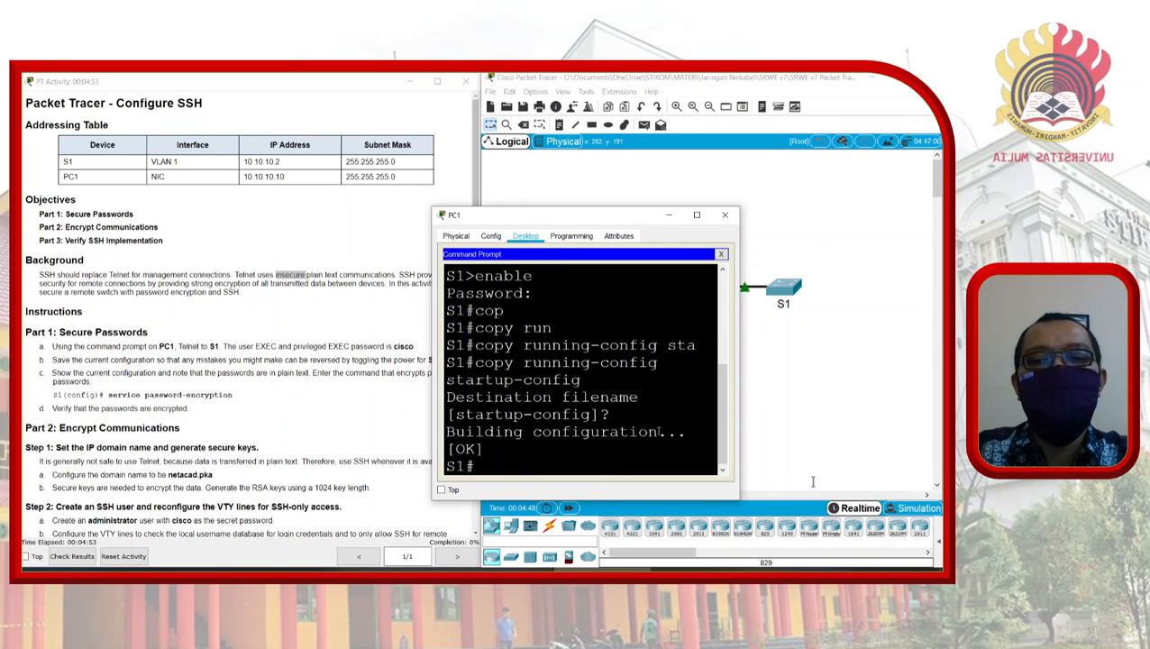
{"action": "left_click_drag", "start_coordinate": [739, 380], "coordinate": [890, 359]}
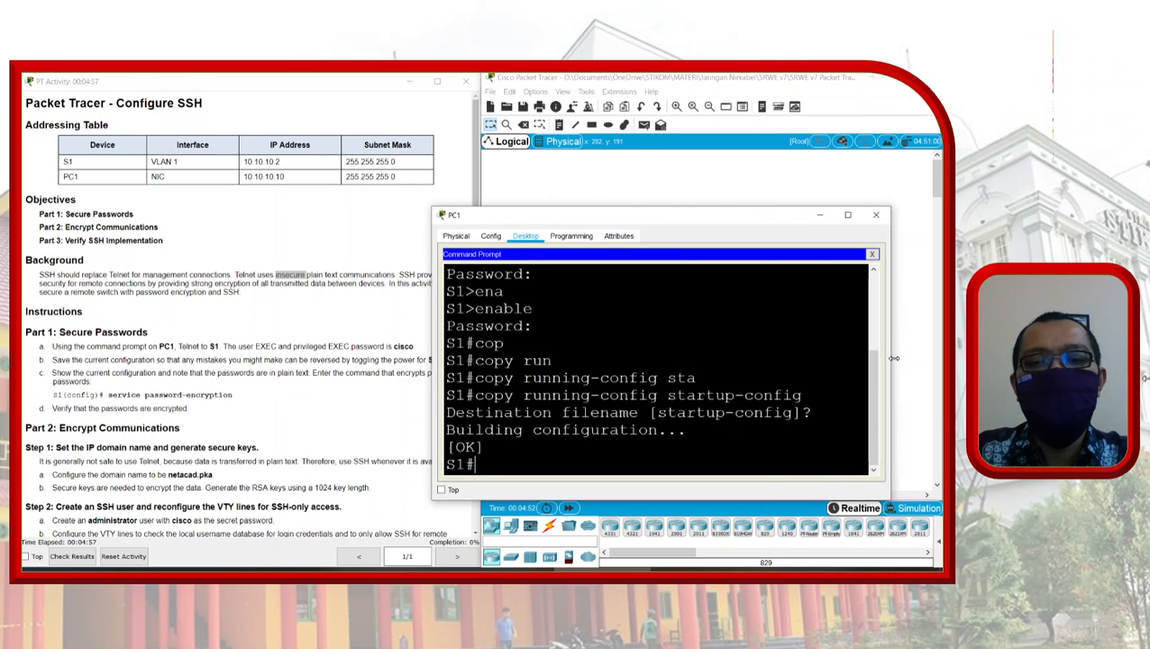
{"action": "left_click_drag", "start_coordinate": [649, 221], "coordinate": [607, 175]}
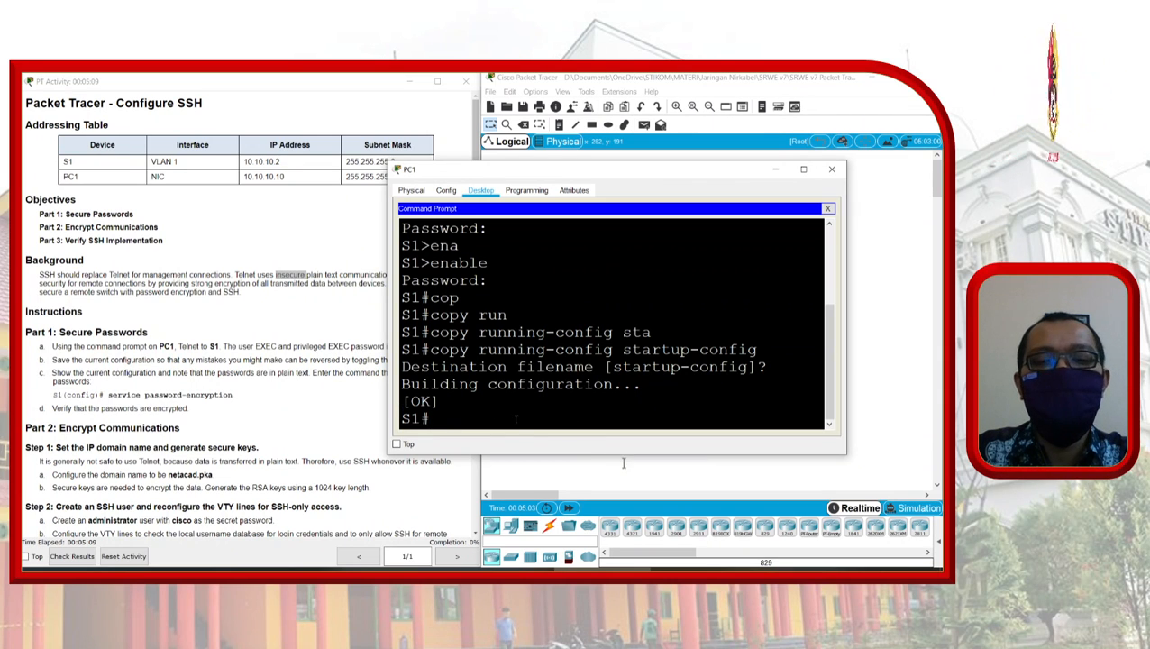
Step: Page through sh run to the end and highlight the plain-text vty password
{"action": "type", "text": "sh run"}
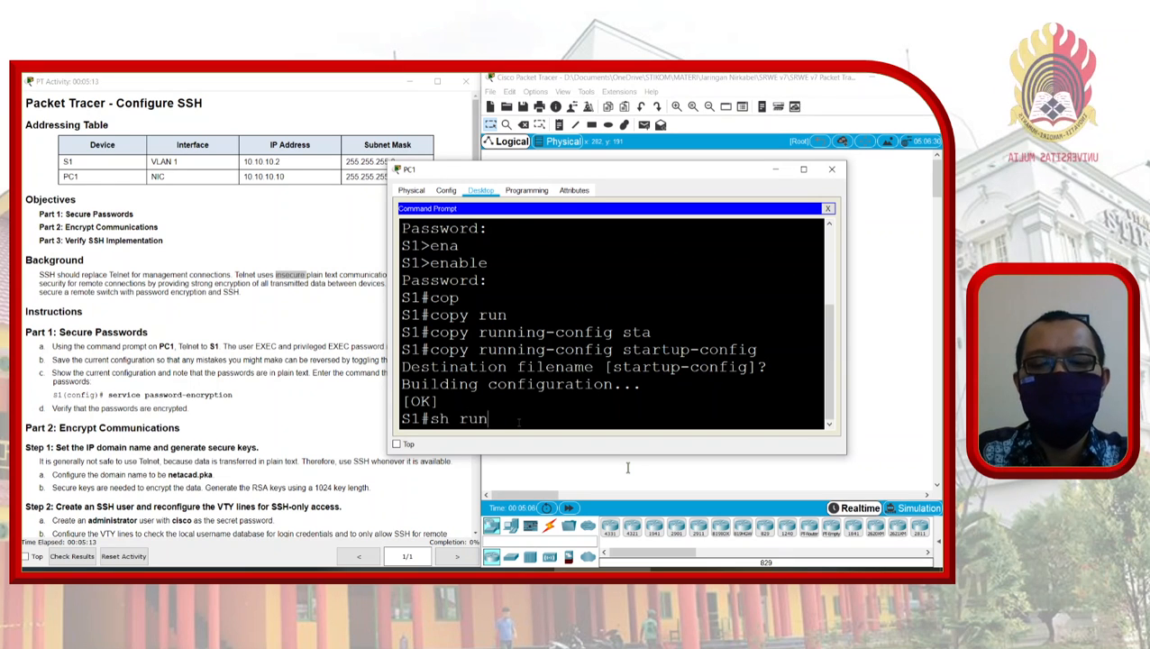
{"action": "key", "text": "Return"}
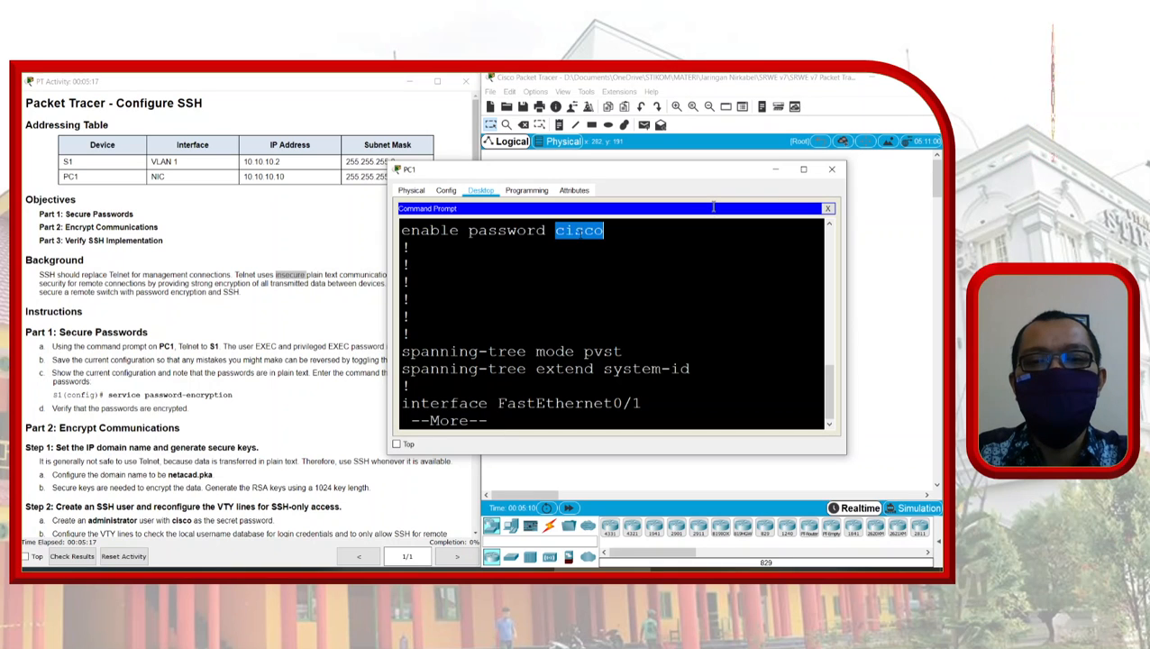
{"action": "key", "text": "space"}
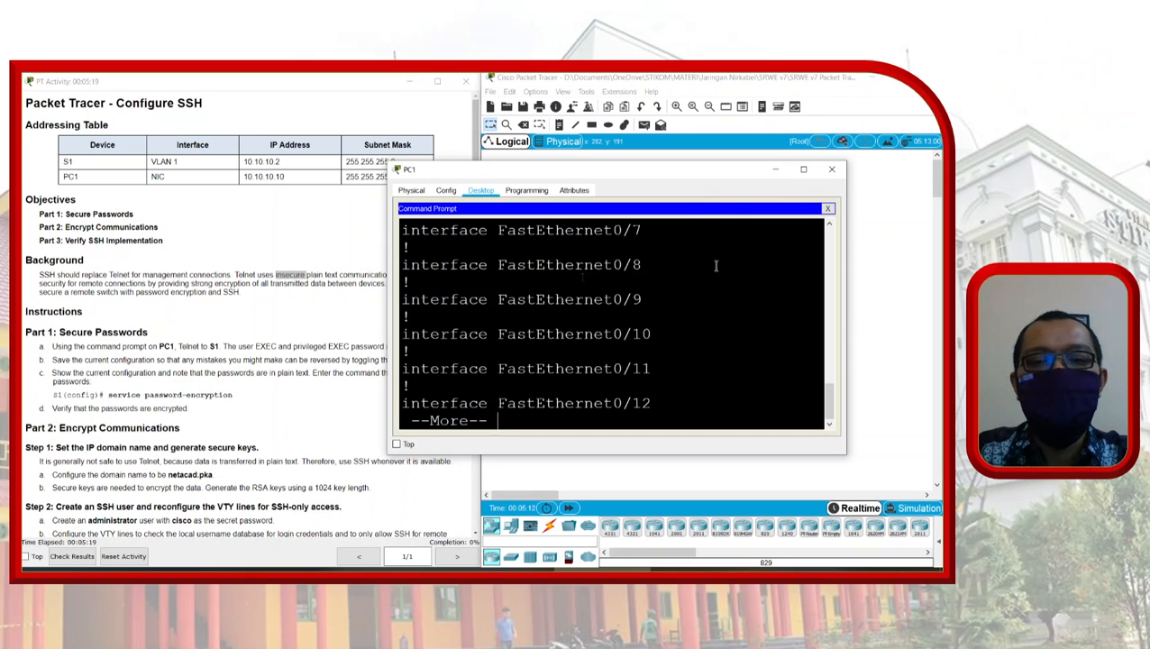
{"action": "key", "text": "space"}
{"action": "key", "text": "space"}
{"action": "key", "text": "space"}
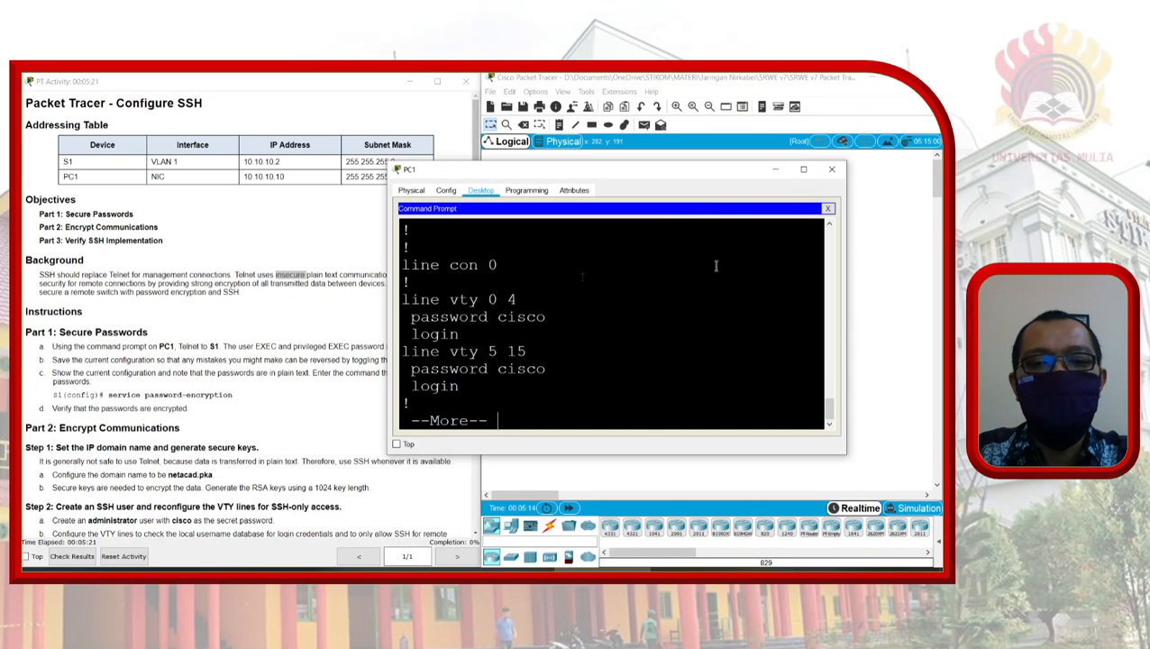
{"action": "key", "text": "space"}
{"action": "scroll", "coordinate": [655, 228], "scroll_direction": "up", "scroll_amount": 2}
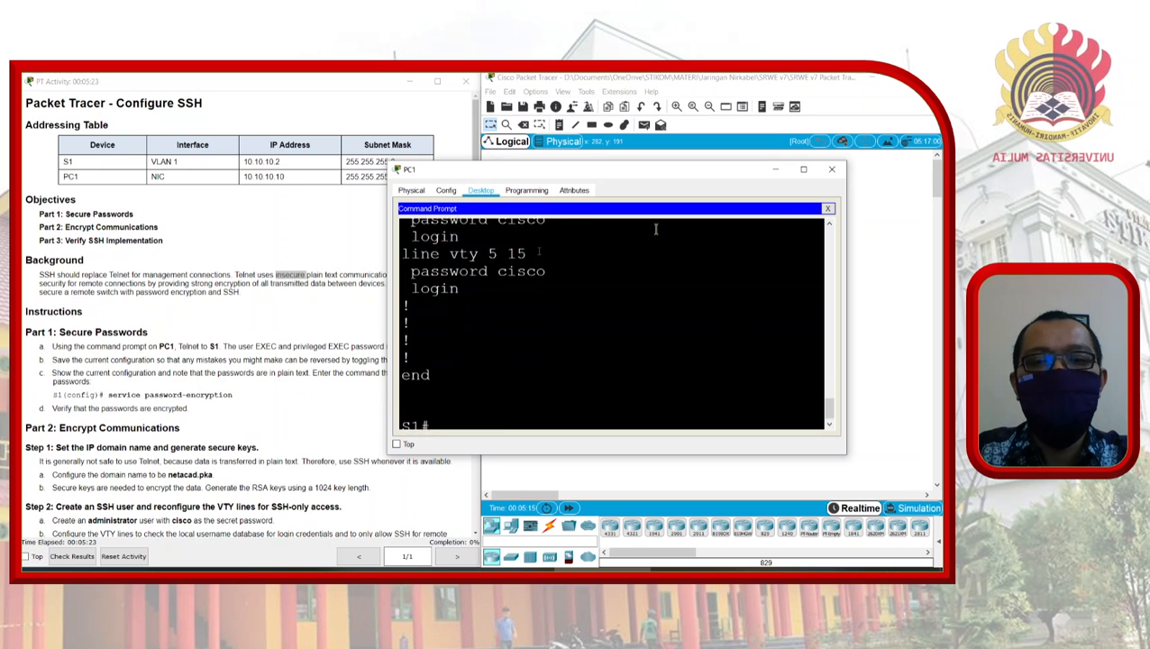
{"action": "scroll", "coordinate": [657, 229], "scroll_direction": "up", "scroll_amount": 1}
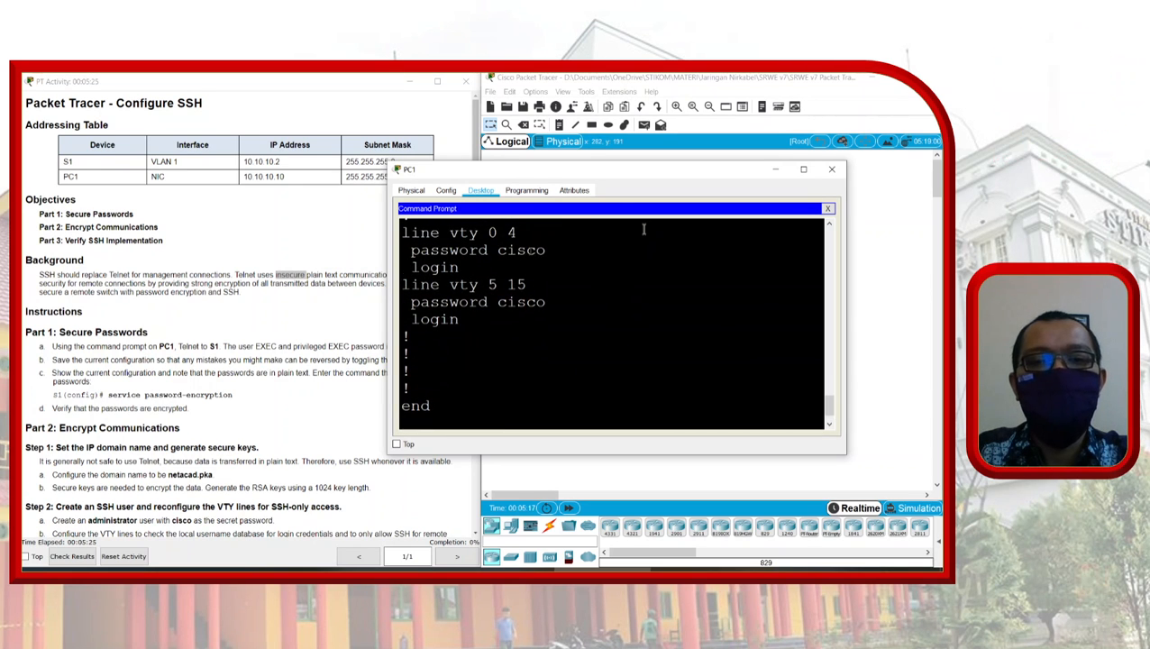
{"action": "double_click", "coordinate": [533, 251]}
{"action": "scroll", "coordinate": [655, 337], "scroll_direction": "down", "scroll_amount": 3}
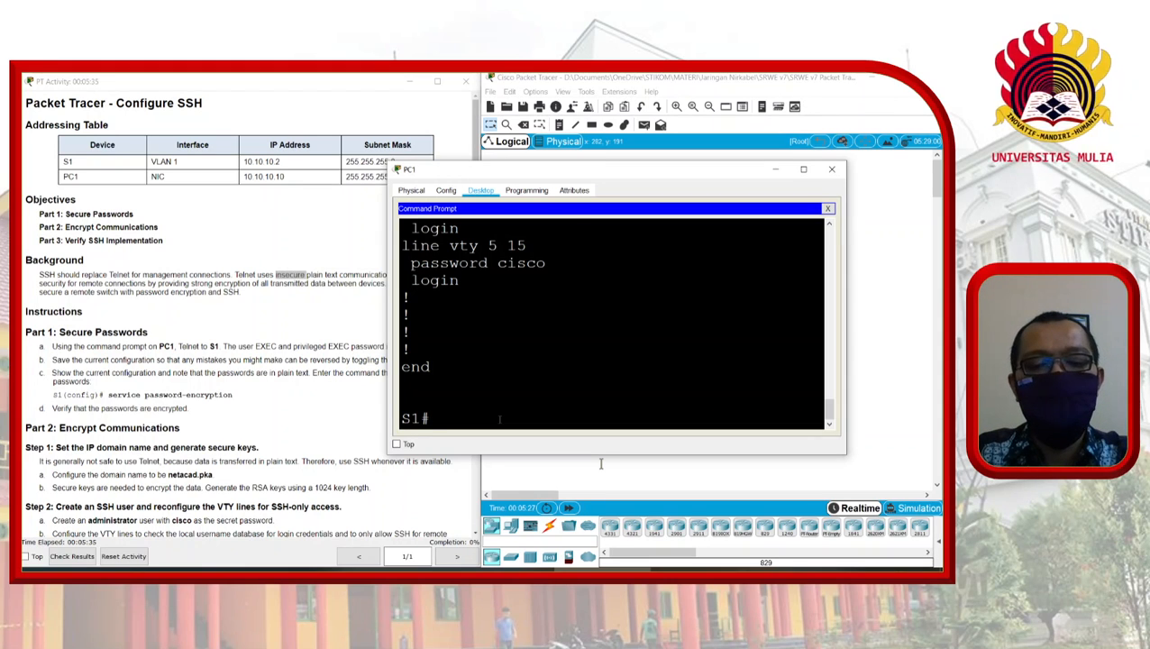
Step: Enter conf t mode and apply service password-encryption on S1
{"action": "type", "text": "conf t"}
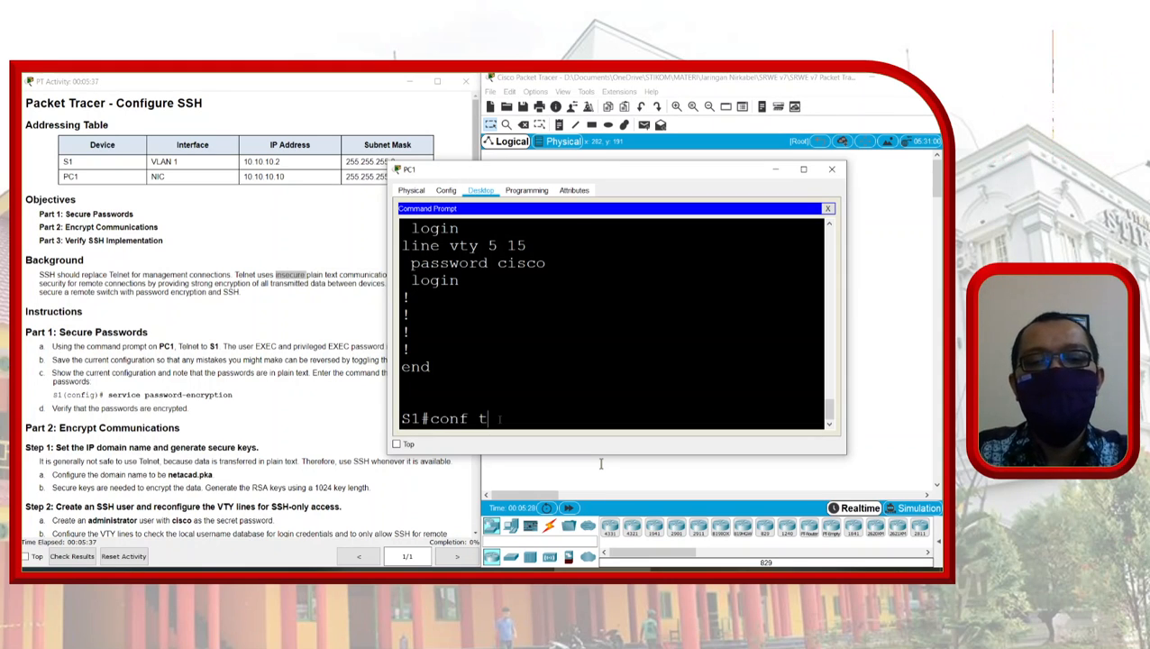
{"action": "key", "text": "Return"}
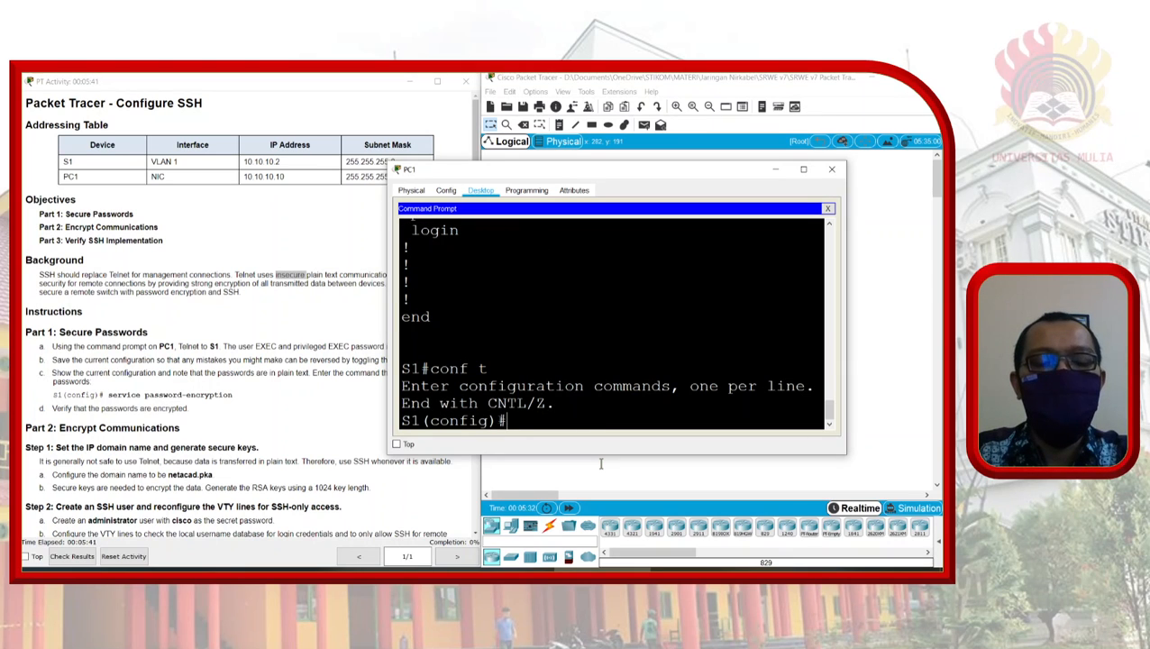
{"action": "type", "text": "ser"}
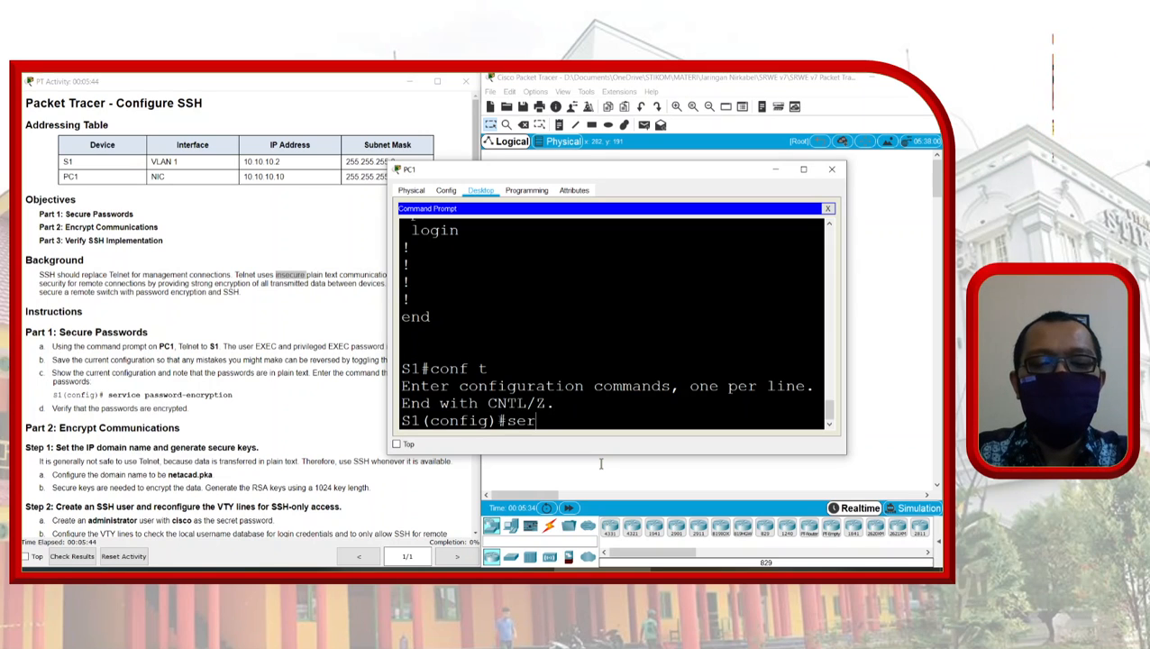
{"action": "key", "text": "Tab"}
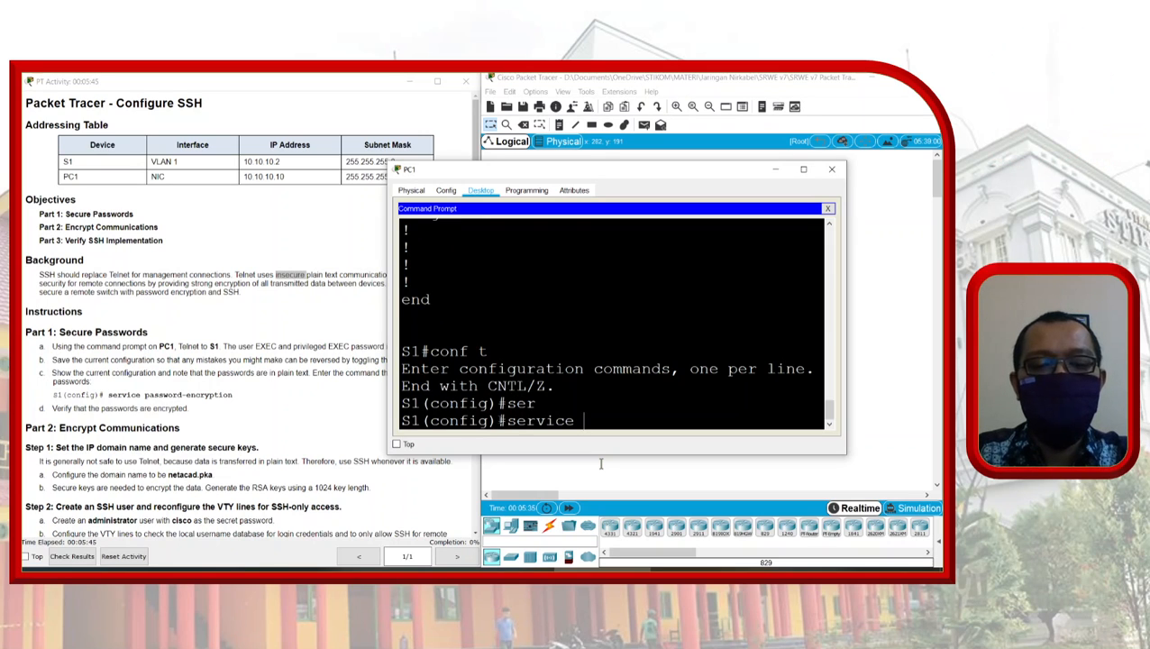
{"action": "type", "text": "pas"}
{"action": "key", "text": "Tab"}
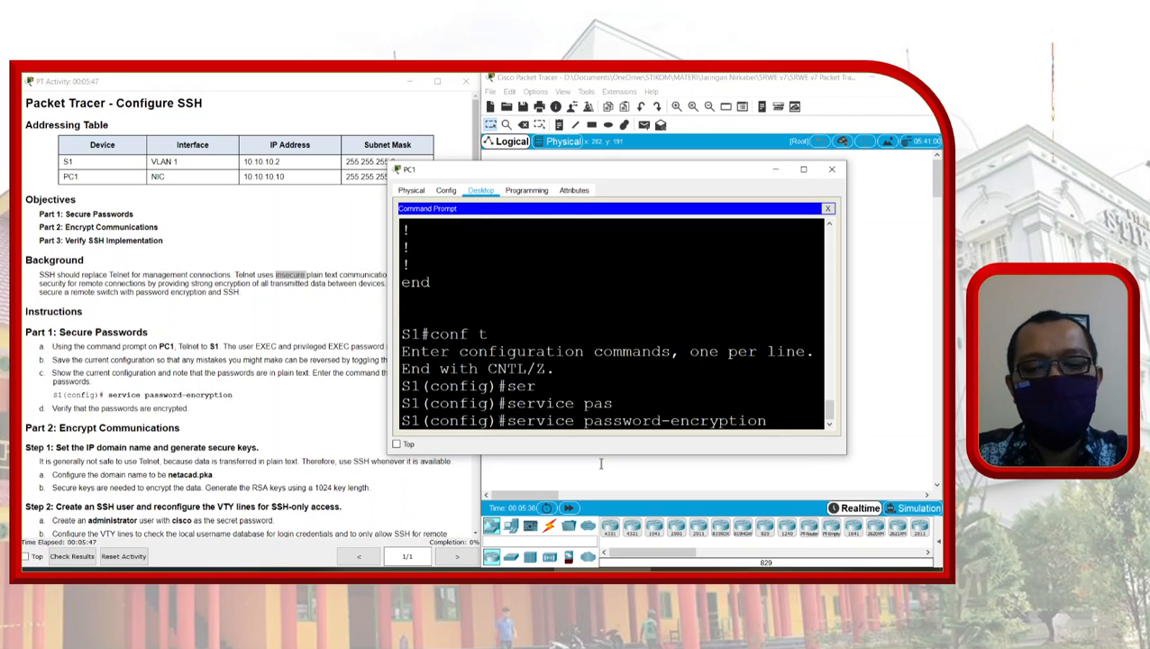
{"action": "key", "text": "Return"}
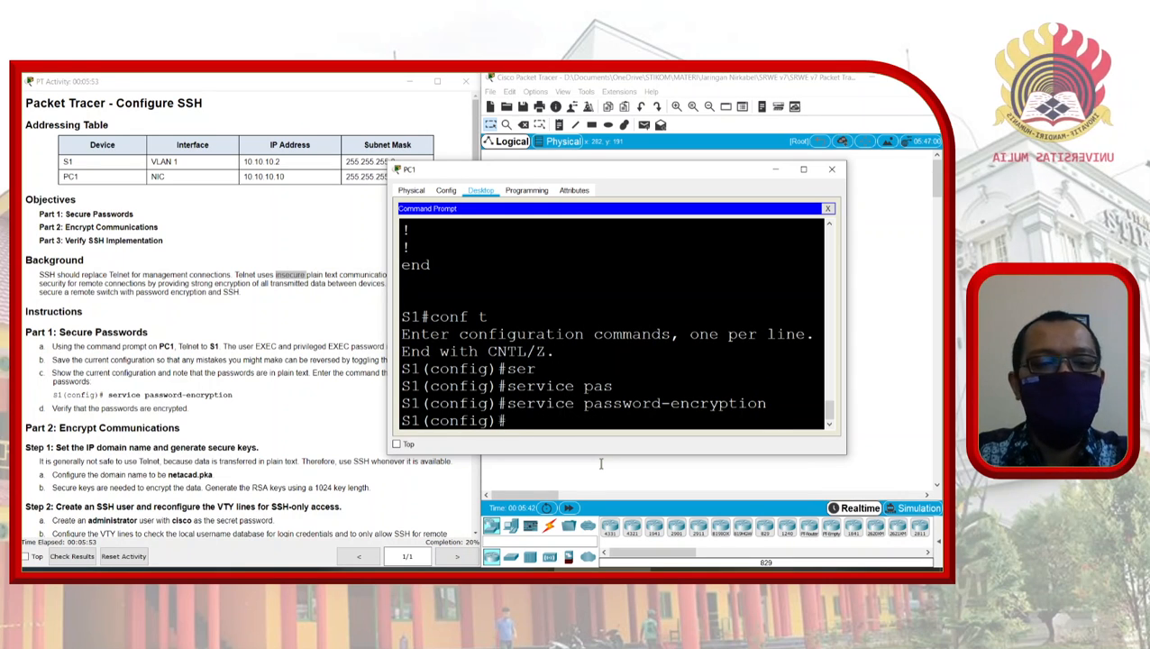
{"action": "type", "text": "do sh run"}
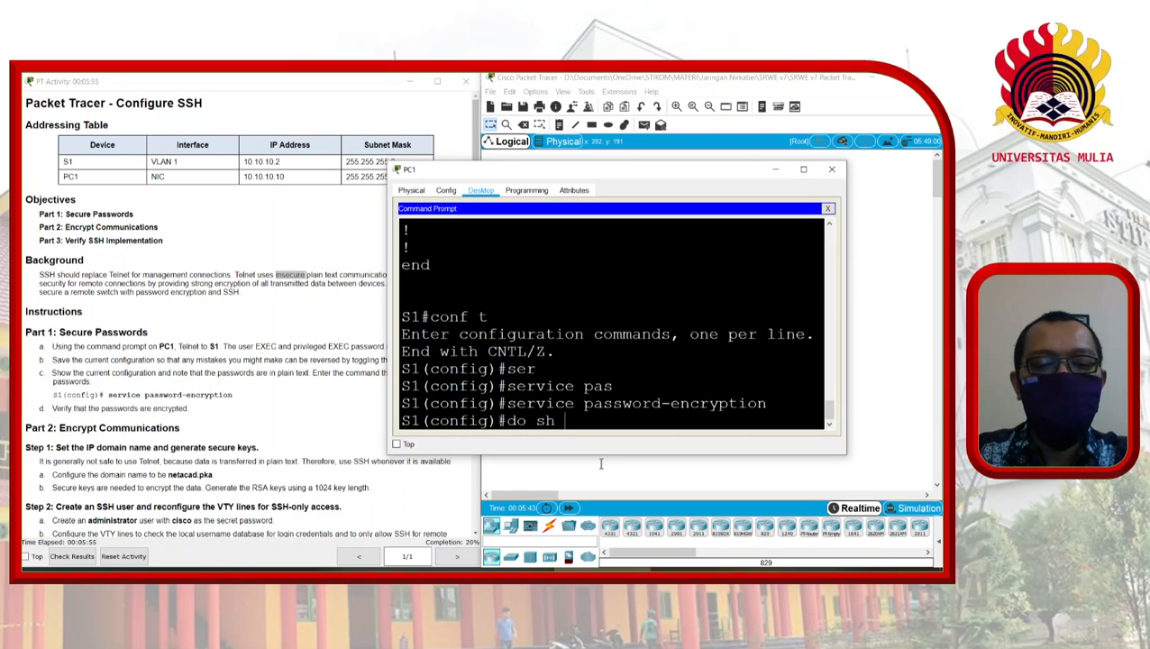
Step: Run do sh run, highlight the encrypted enable password hash, and page to the end
{"action": "key", "text": "Return"}
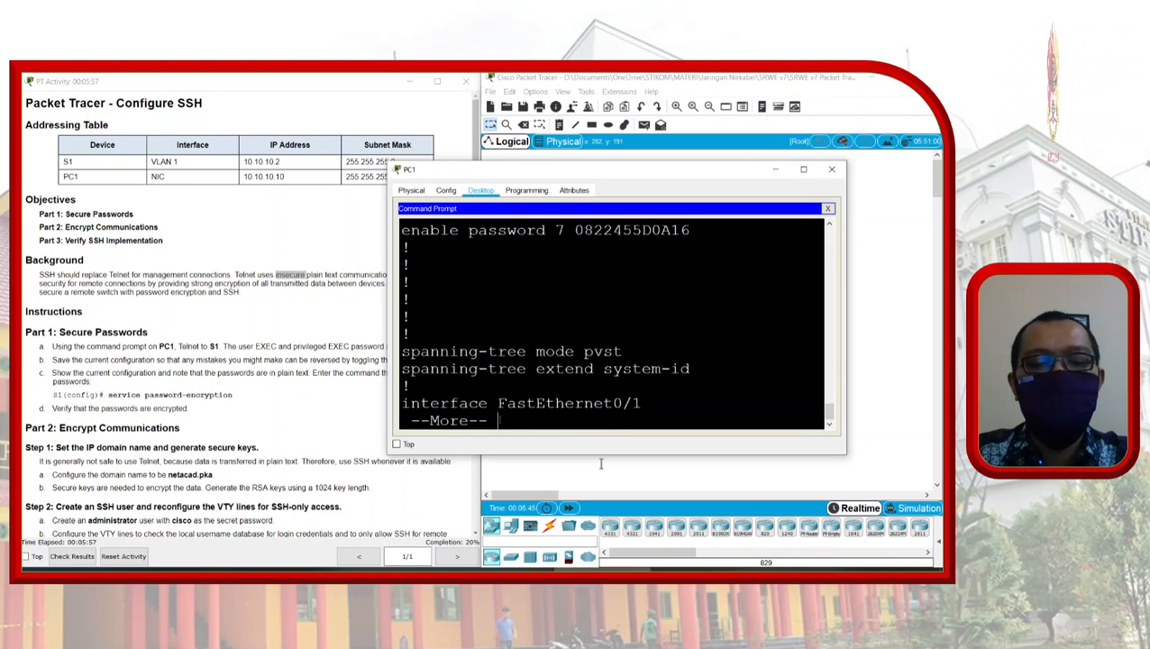
{"action": "double_click", "coordinate": [683, 230]}
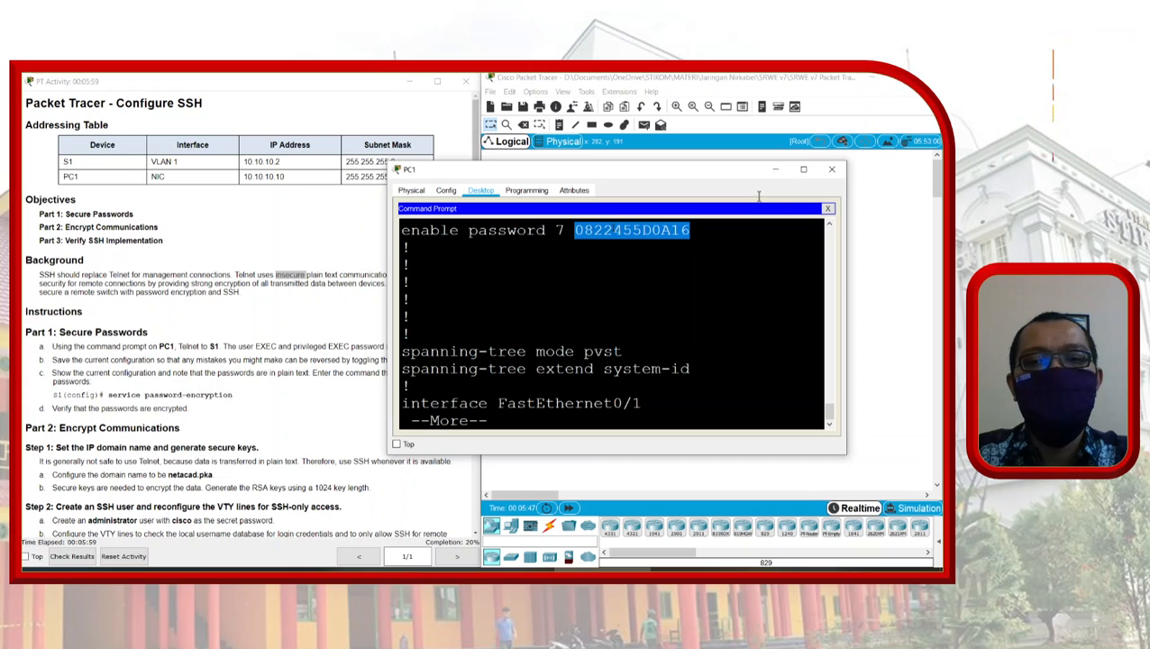
{"action": "key", "text": "space"}
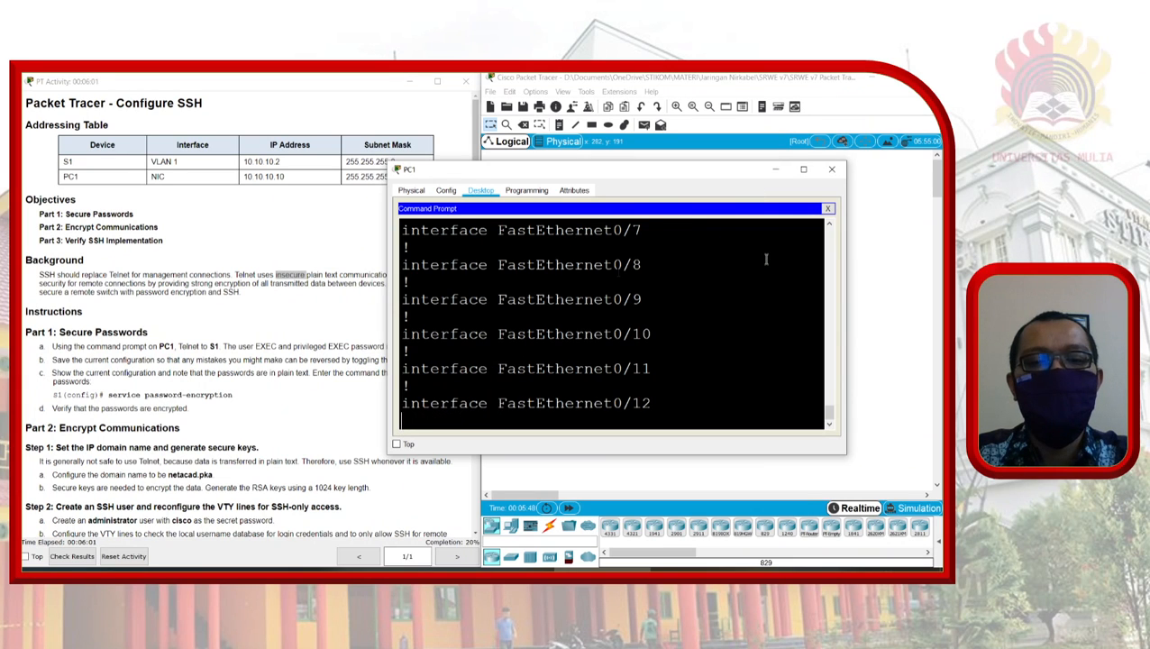
{"action": "key", "text": "space"}
{"action": "key", "text": "space"}
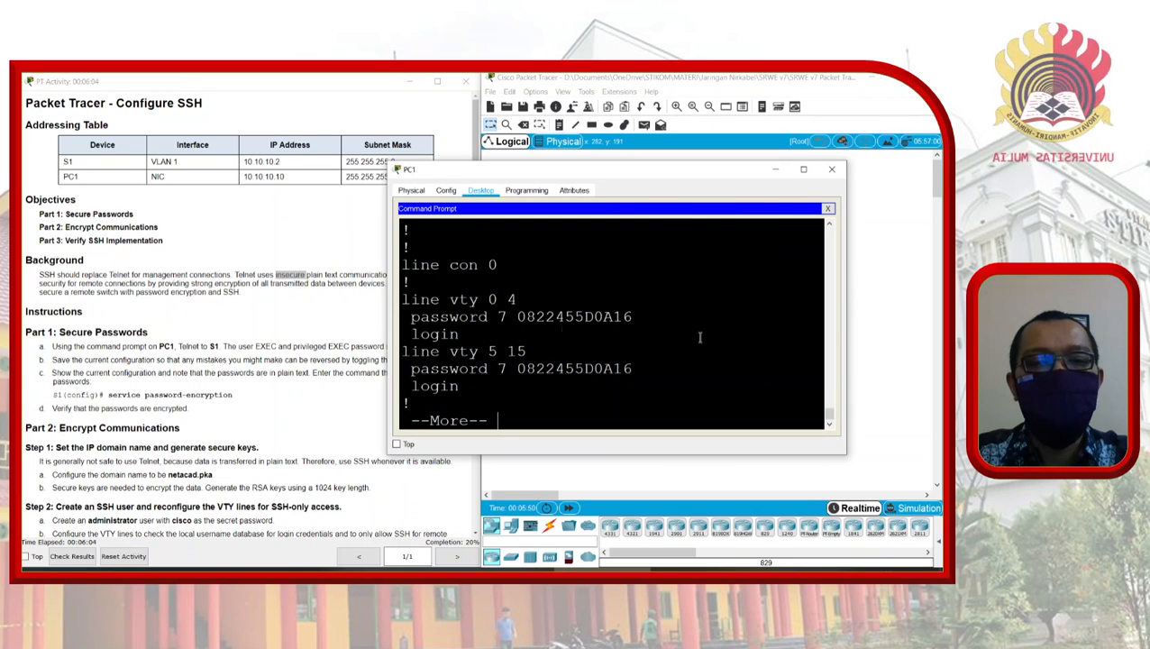
{"action": "key", "text": "space"}
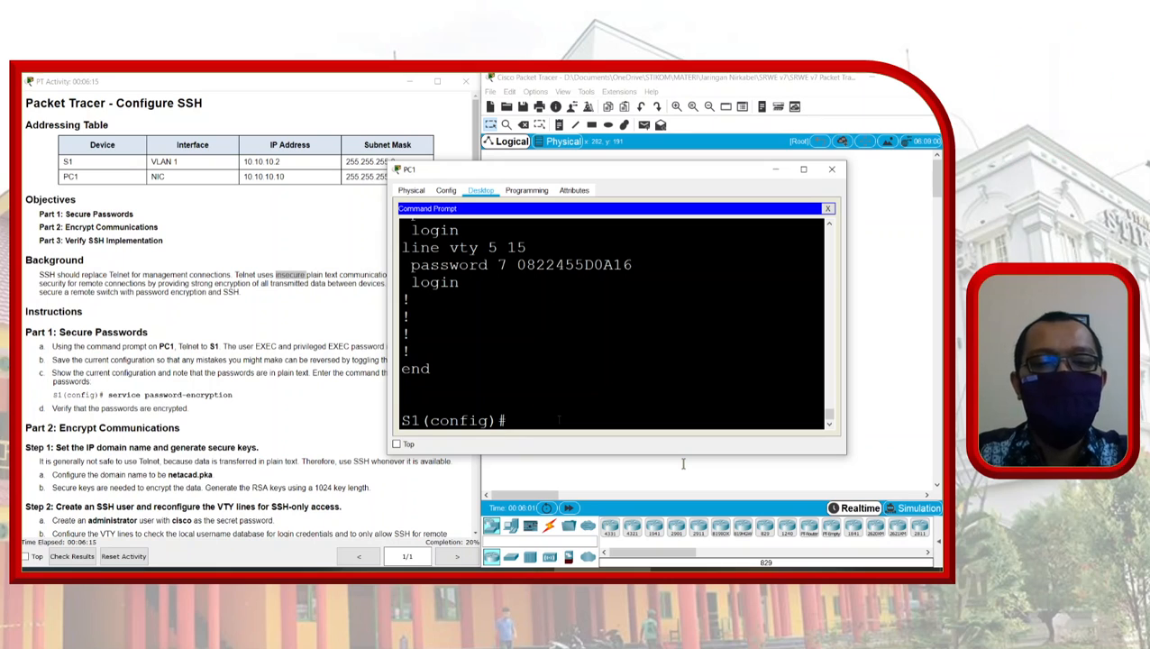
Step: Run ip domain-name netacad.pka on S1
{"action": "type", "text": "ip"}
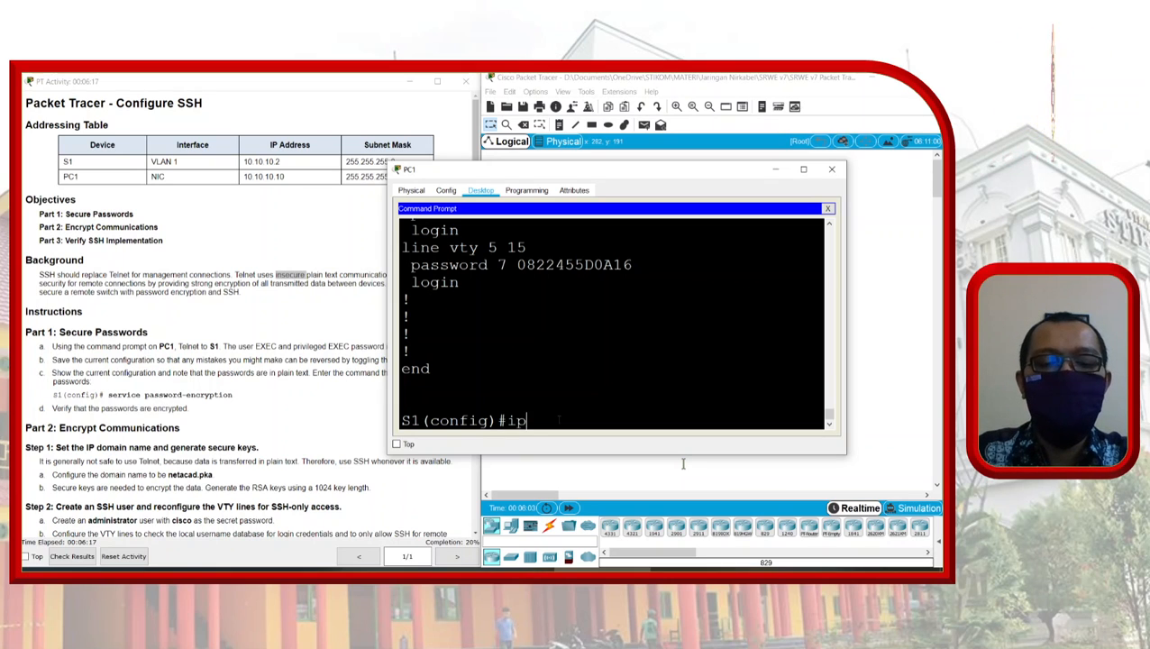
{"action": "type", "text": " dom"}
{"action": "key", "text": "Tab"}
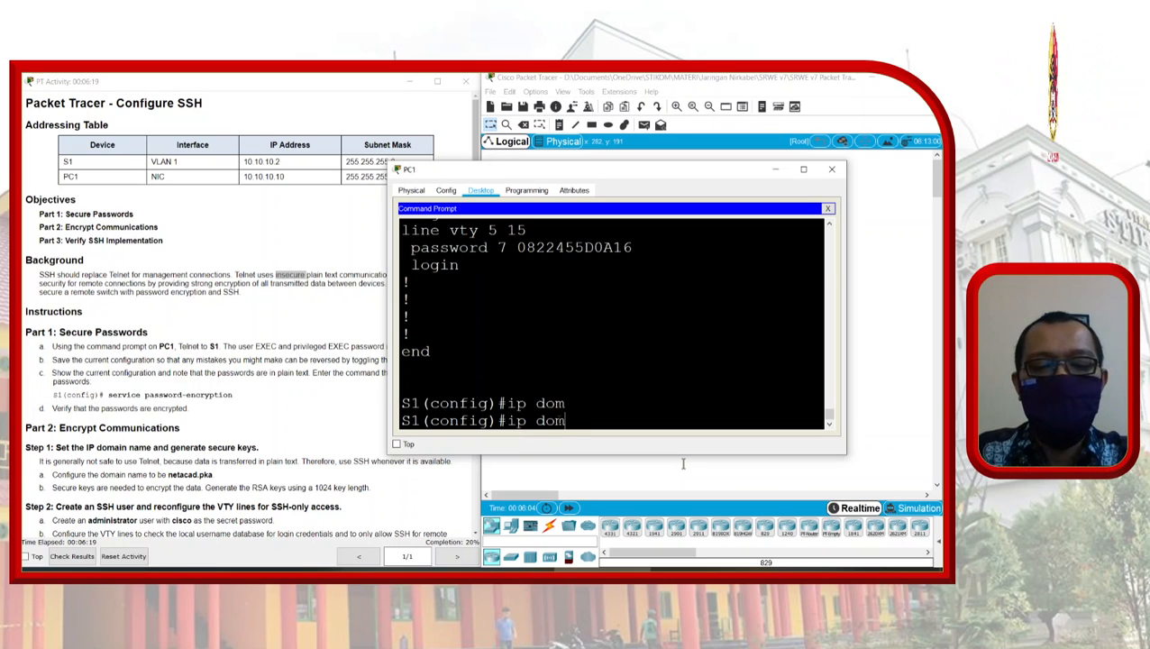
{"action": "type", "text": "ain"}
{"action": "key", "text": "Tab"}
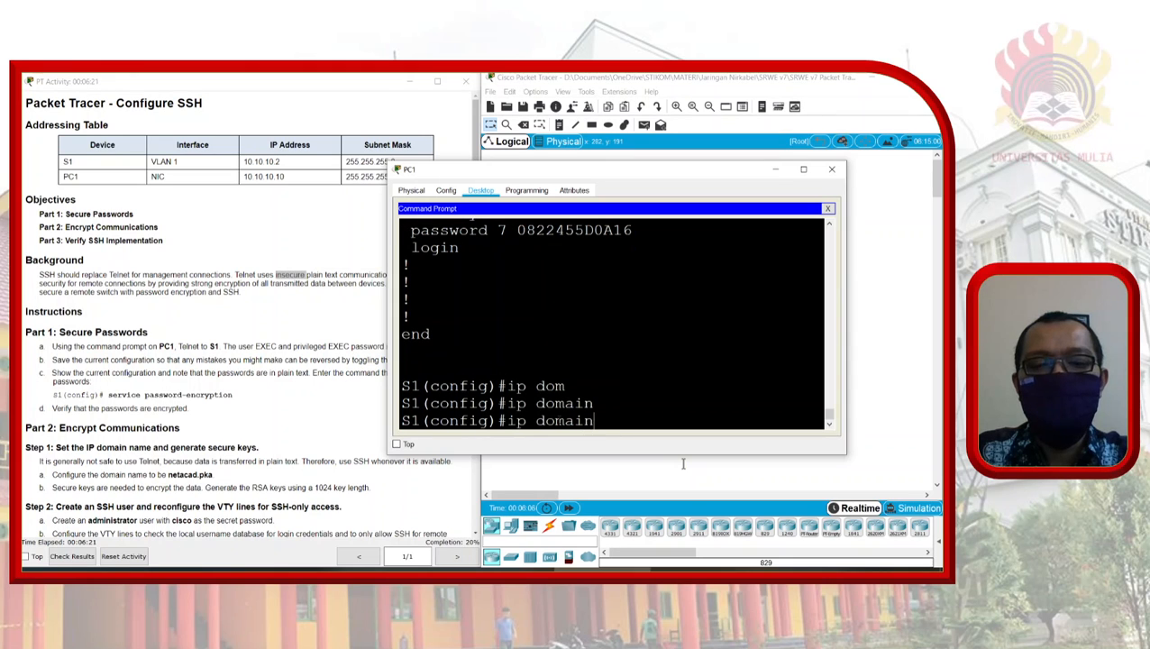
{"action": "type", "text": "-n"}
{"action": "key", "text": "Tab"}
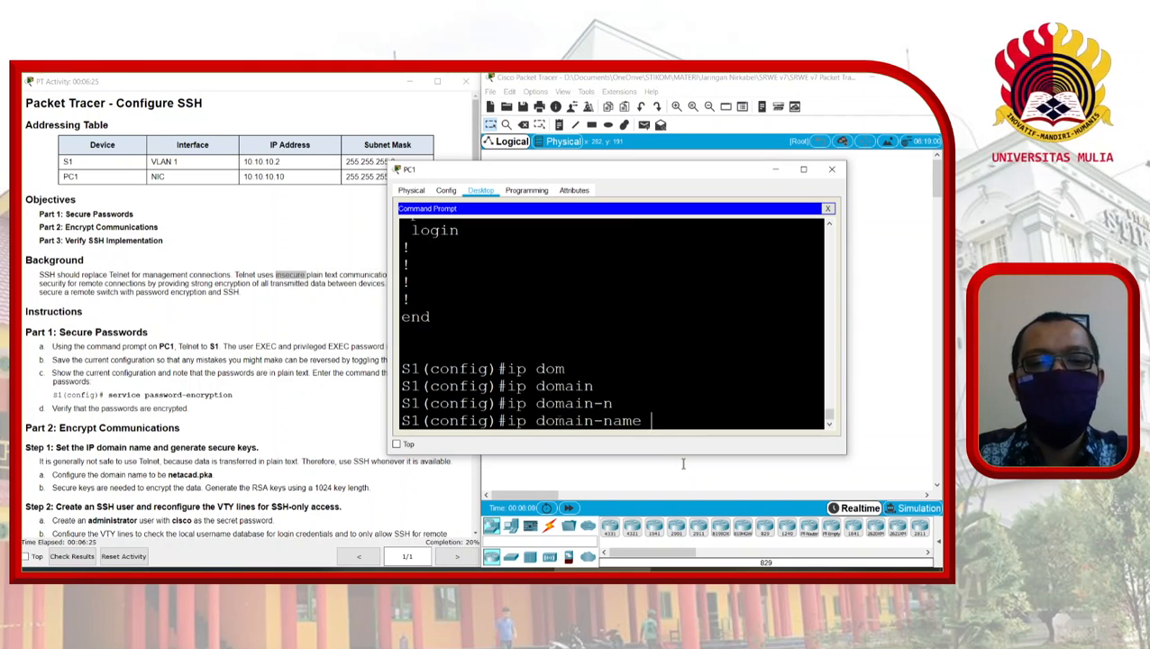
{"action": "key", "text": "Return"}
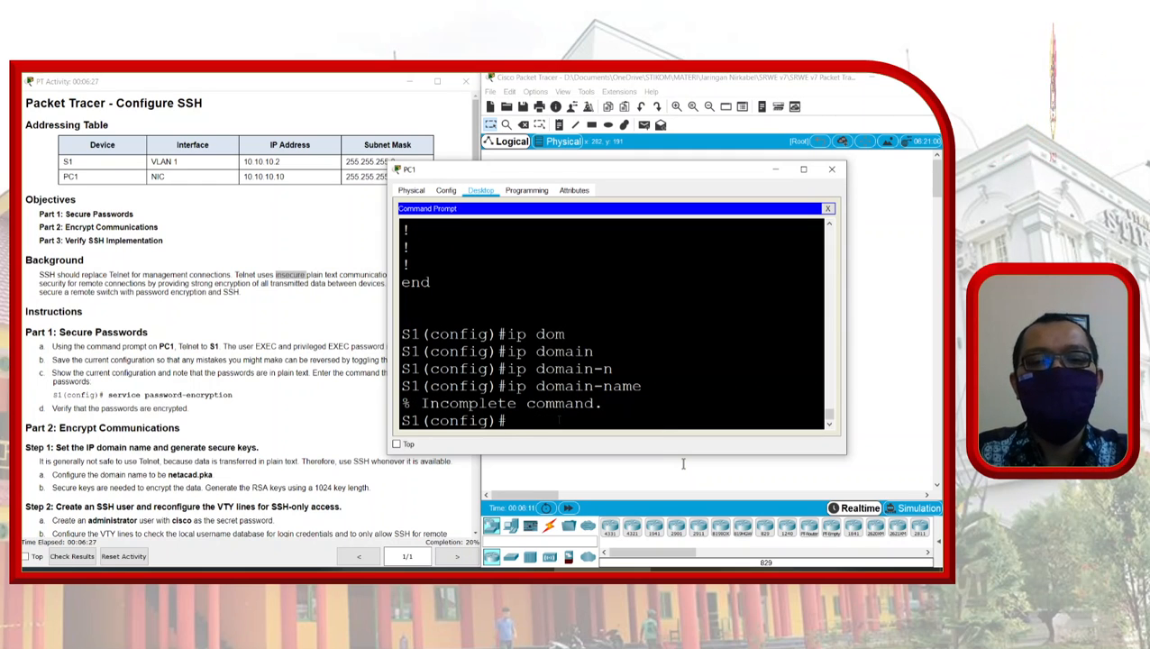
{"action": "key", "text": "Up"}
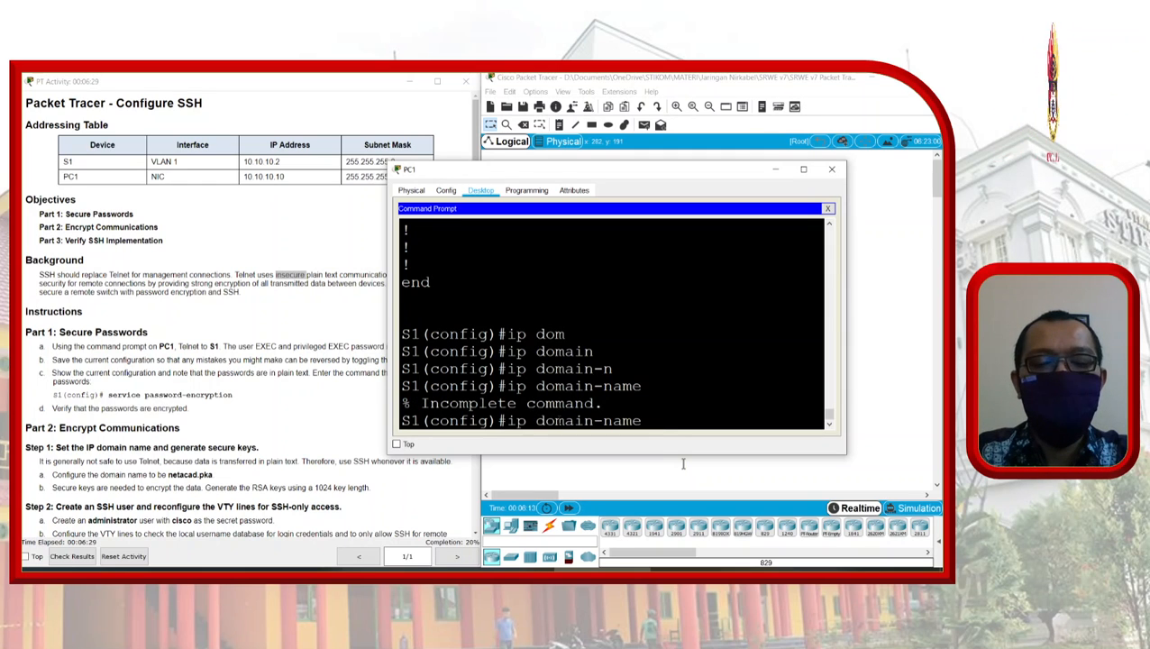
{"action": "type", "text": "netacad"}
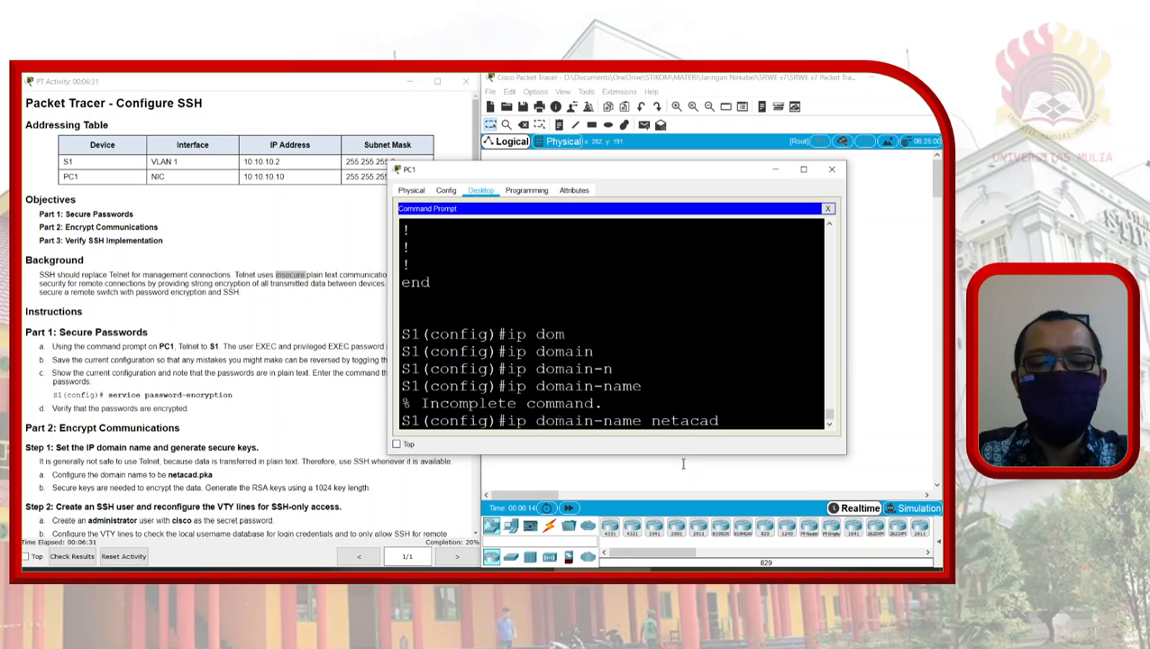
{"action": "type", "text": ".pka"}
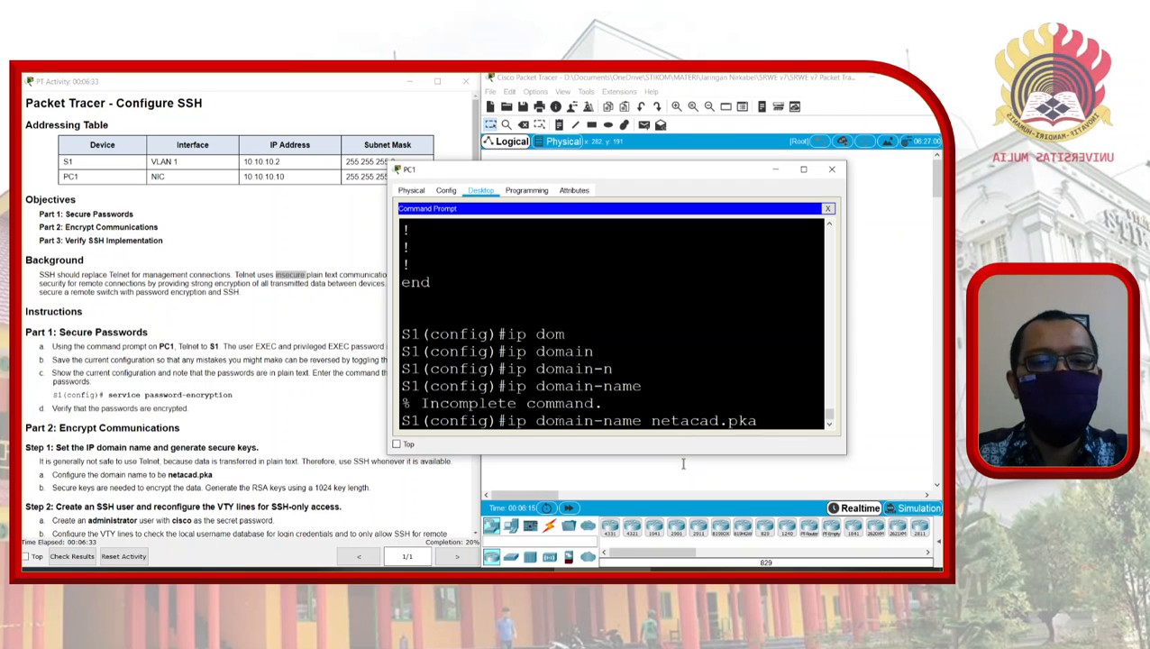
{"action": "key", "text": "Return"}
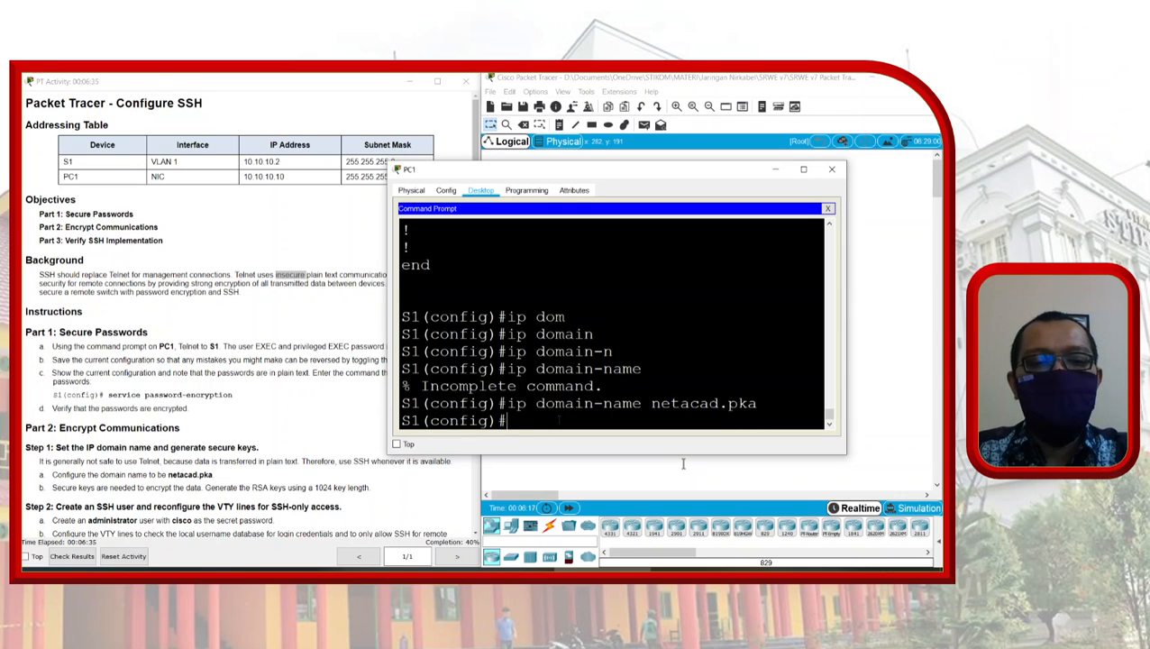
Step: Run crypto key generate rsa and choose a 1024-bit modulus
{"action": "type", "text": "cry"}
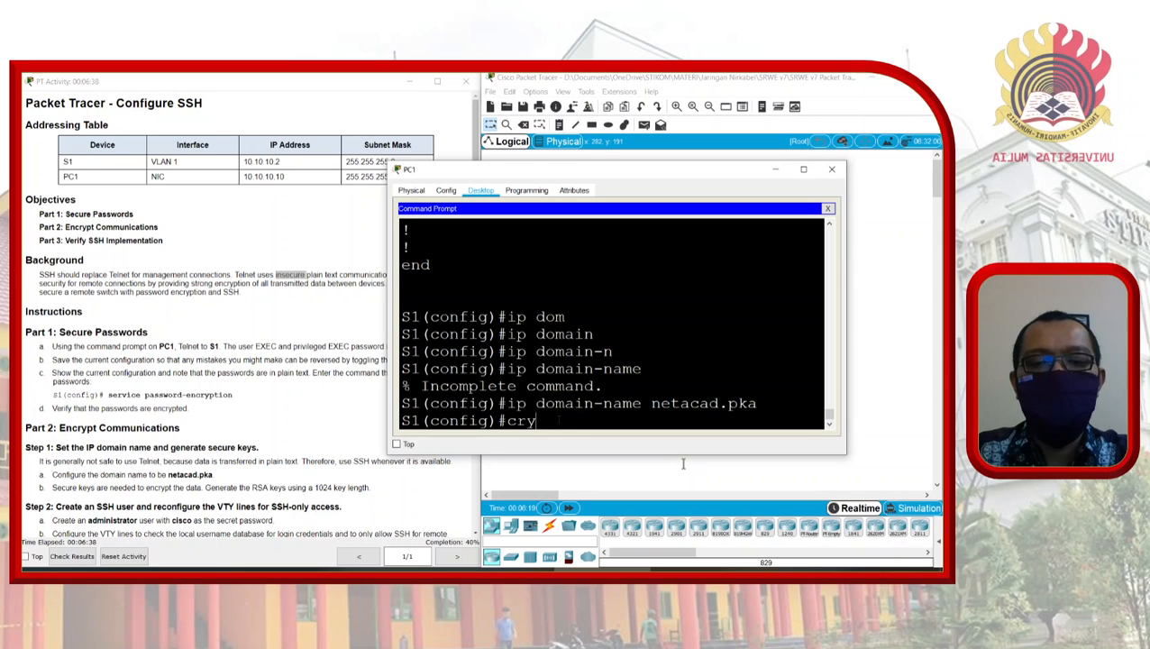
{"action": "key", "text": "Tab"}
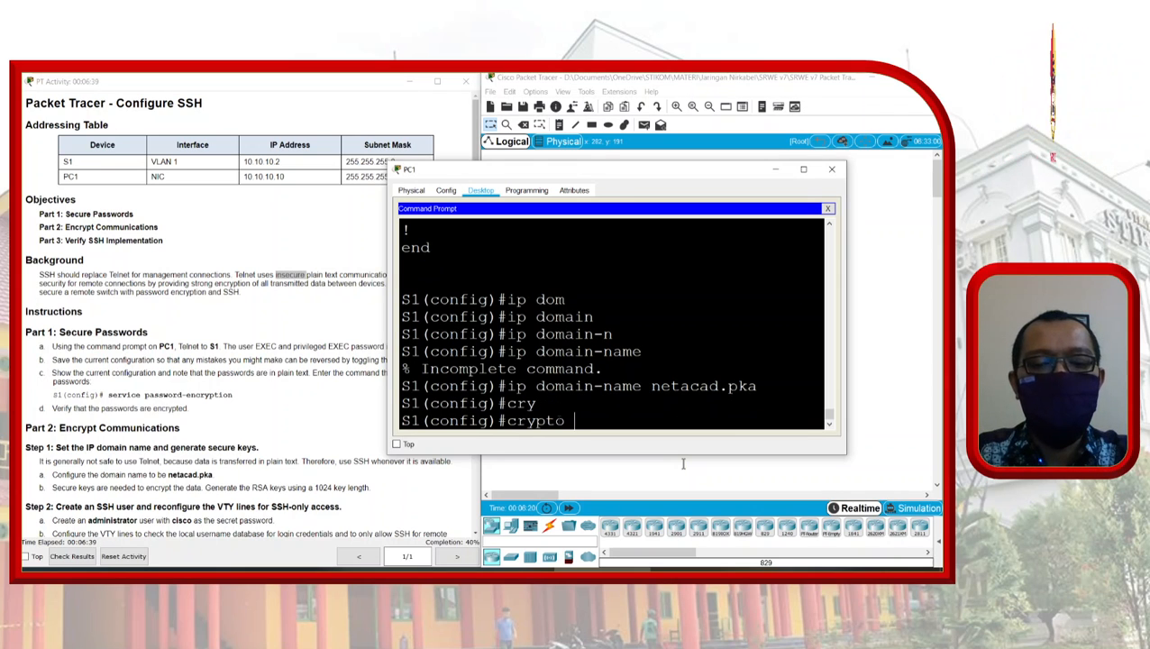
{"action": "type", "text": "key"}
{"action": "key", "text": "Tab"}
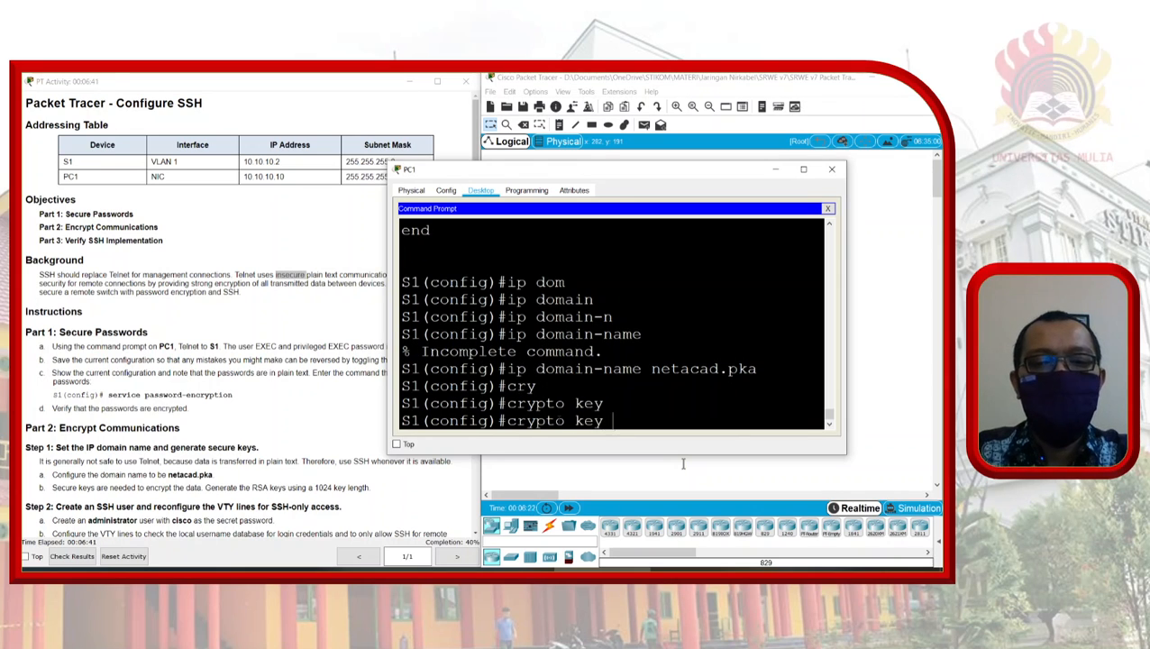
{"action": "type", "text": "gene"}
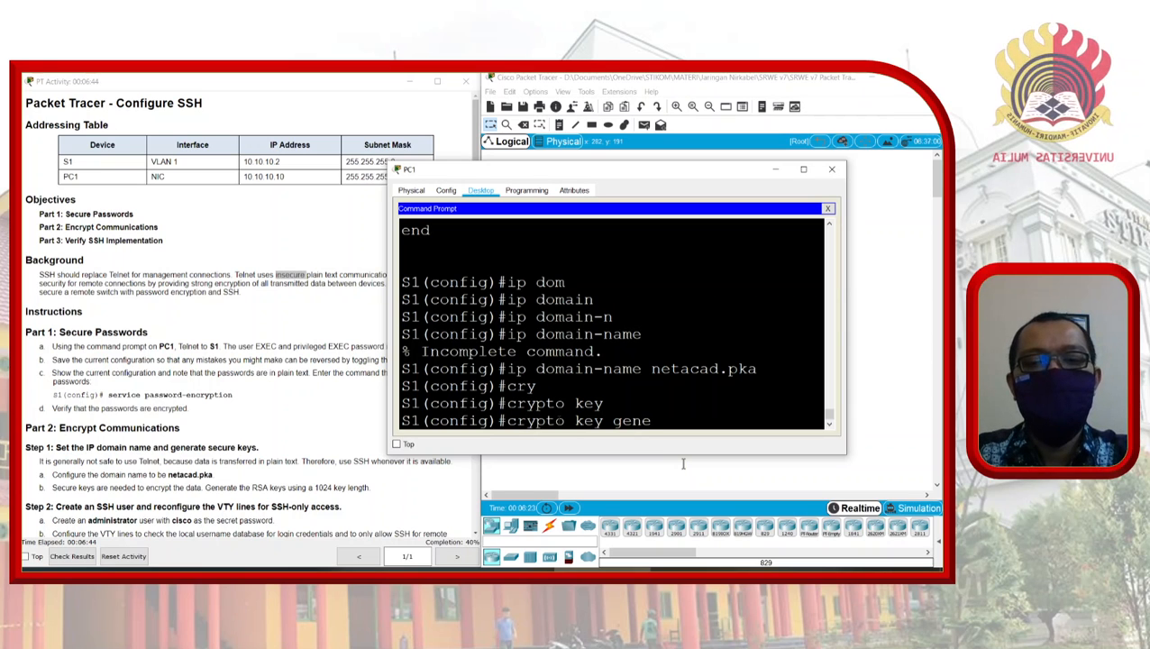
{"action": "key", "text": "Tab"}
{"action": "type", "text": "rsa"}
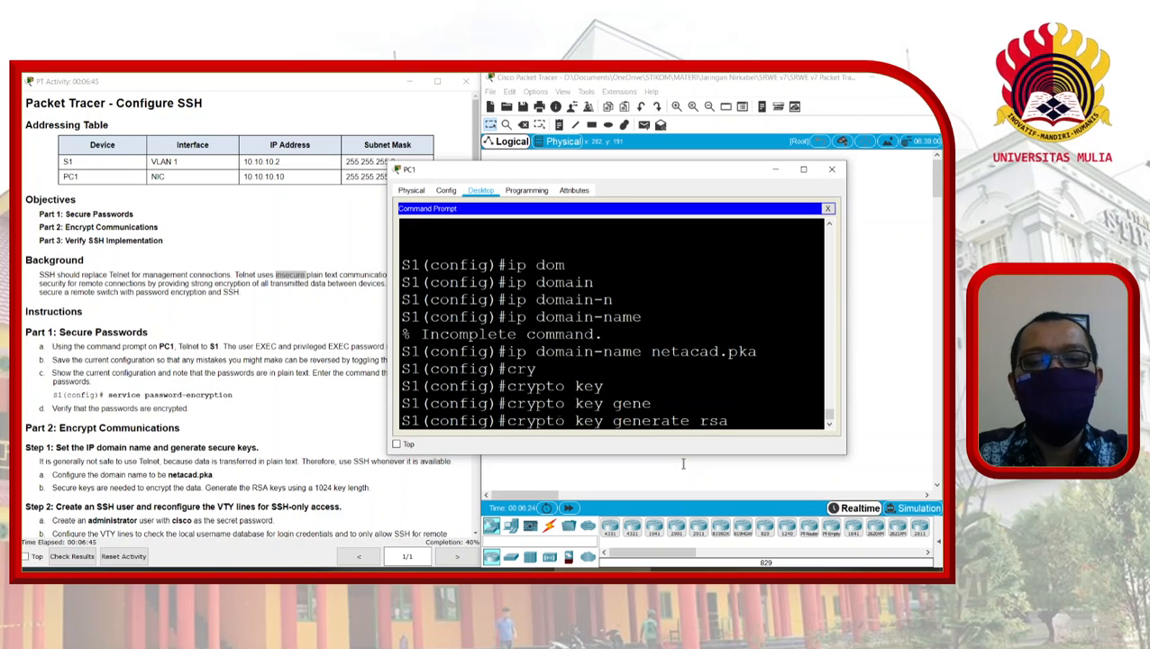
{"action": "key", "text": "Return"}
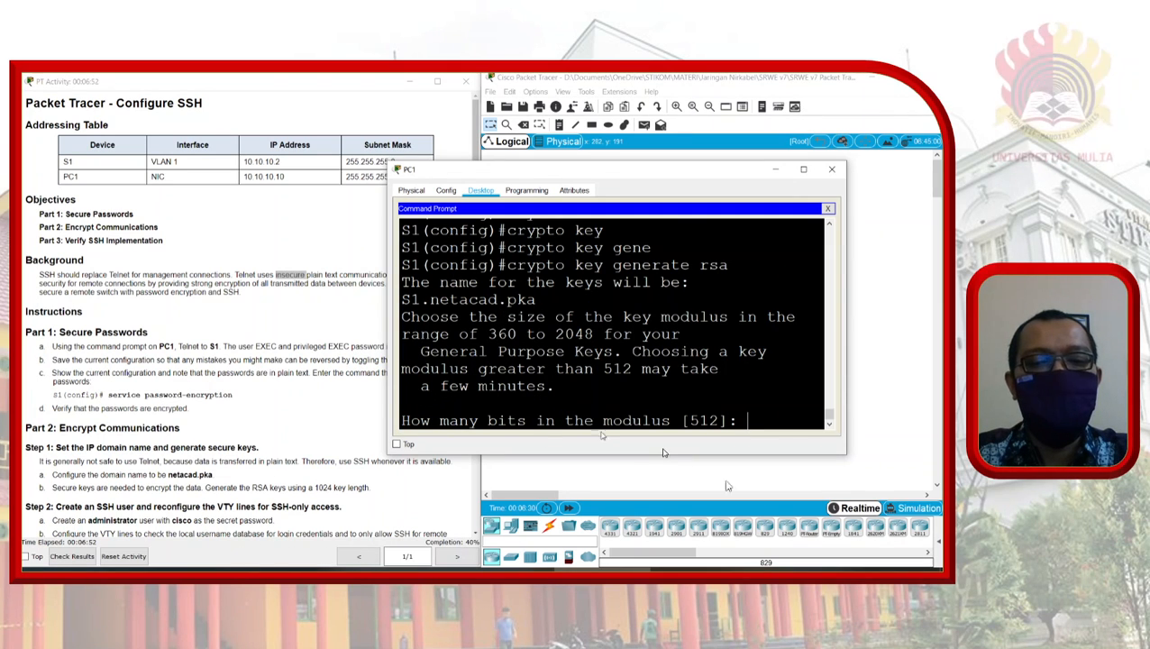
{"action": "type", "text": "1024"}
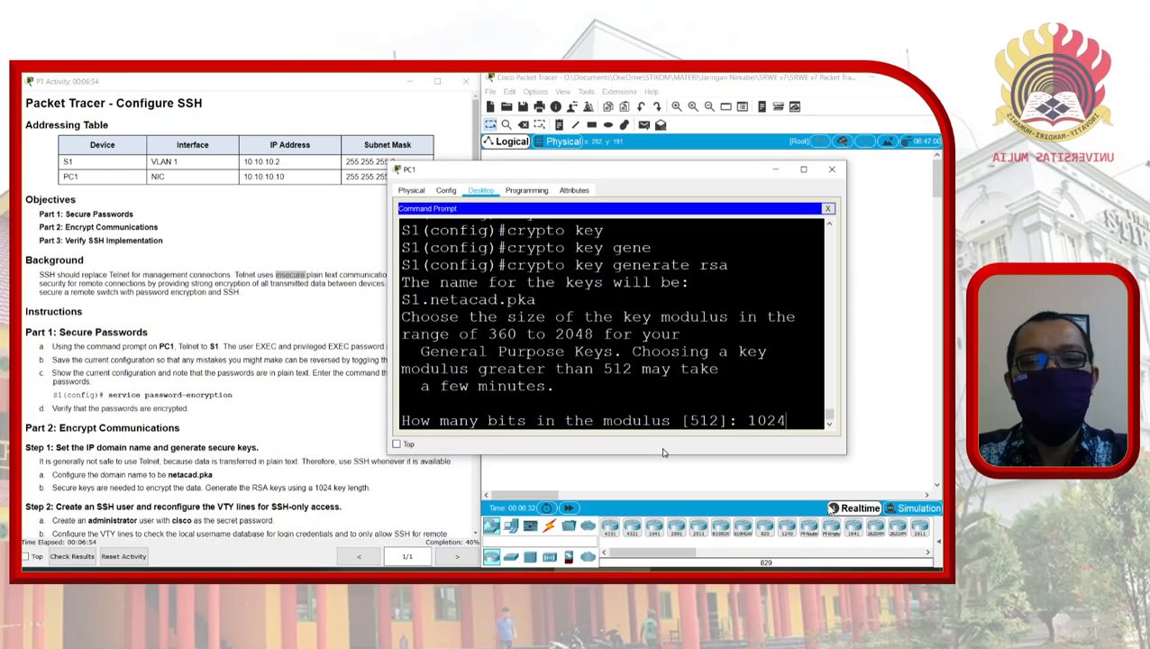
{"action": "key", "text": "Return"}
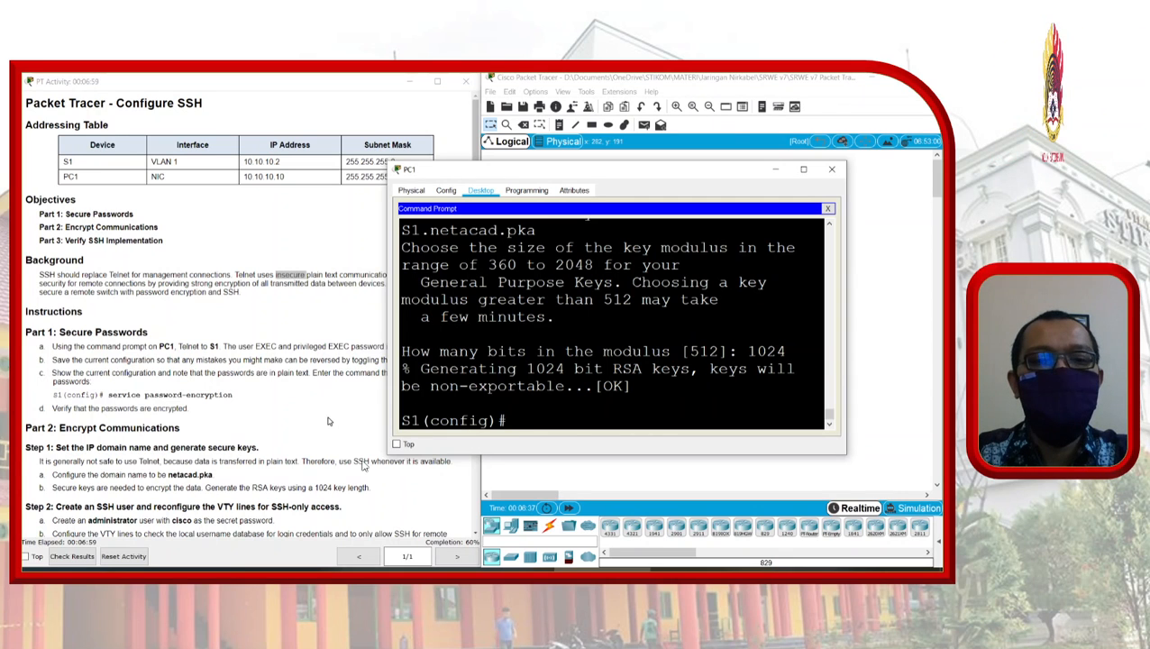
{"action": "scroll", "coordinate": [329, 421], "scroll_direction": "down", "scroll_amount": 3}
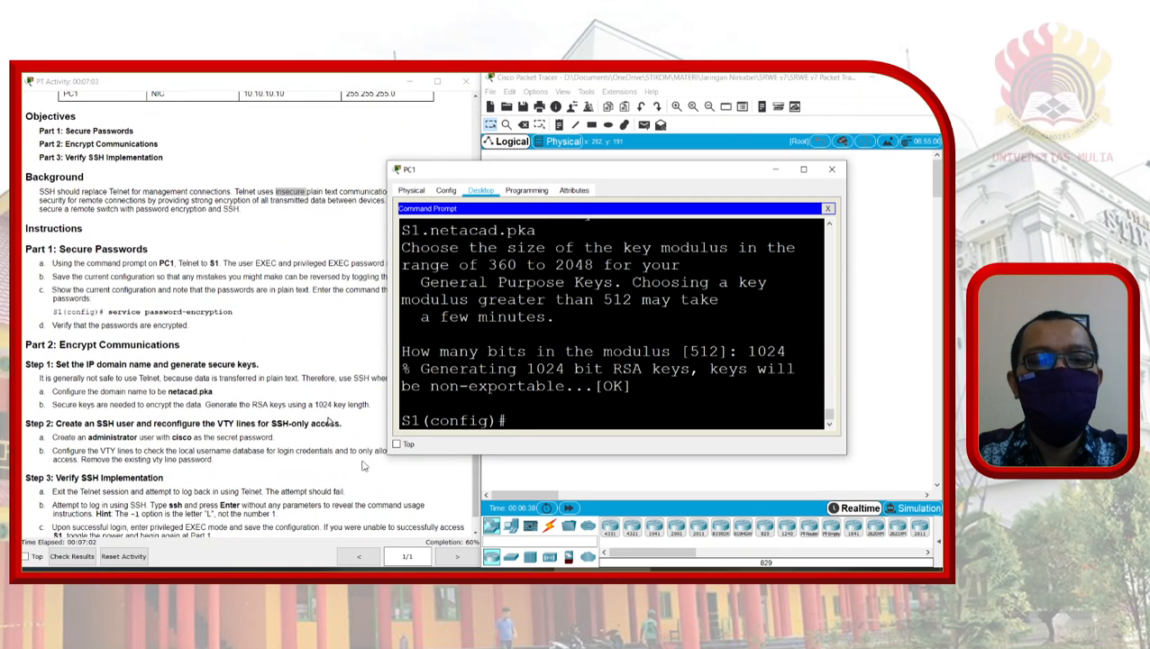
{"action": "scroll", "coordinate": [363, 466], "scroll_direction": "down", "scroll_amount": 1}
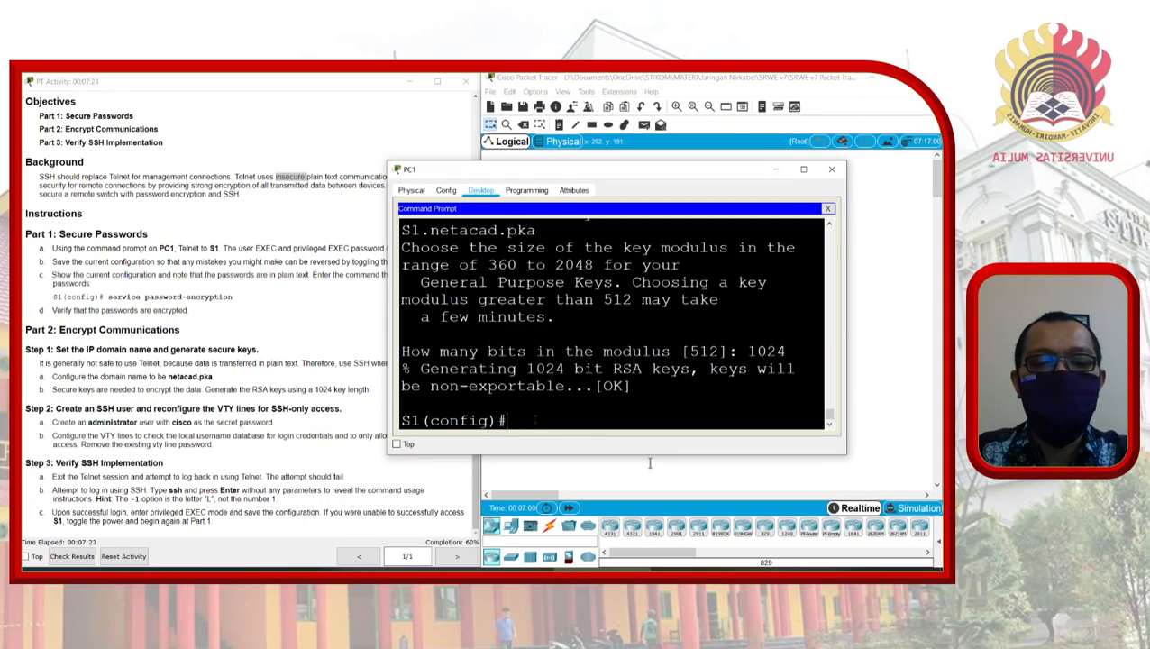
Step: Create local user 'administrator' with a secret password on S1
{"action": "type", "text": "sername"}
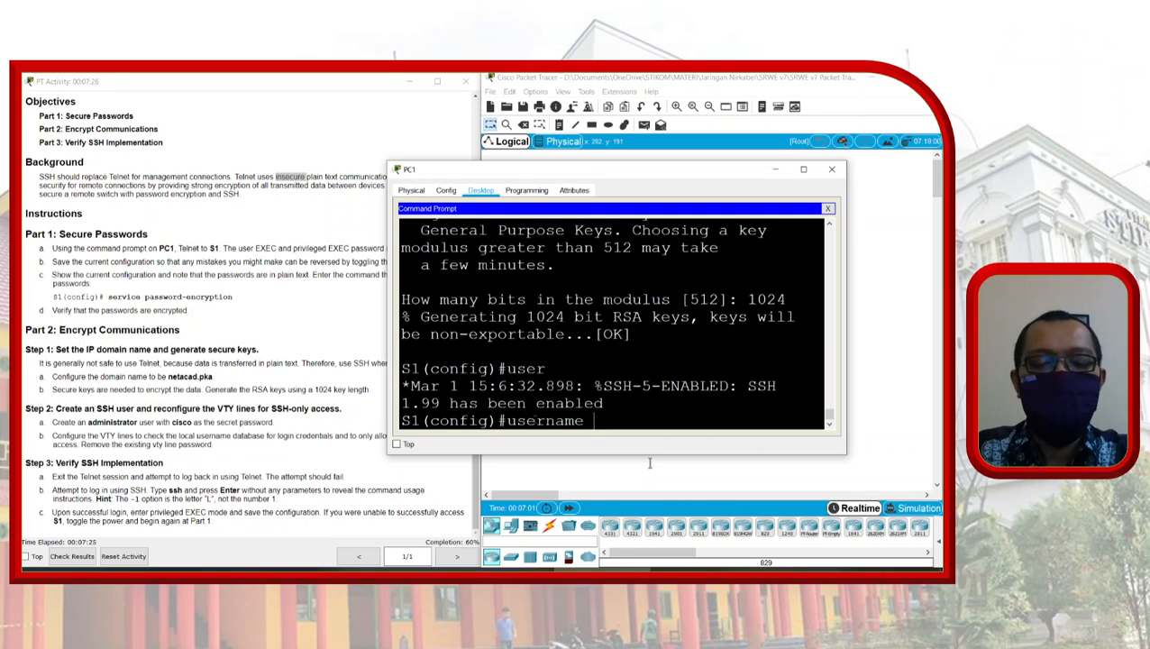
{"action": "type", "text": " admi"}
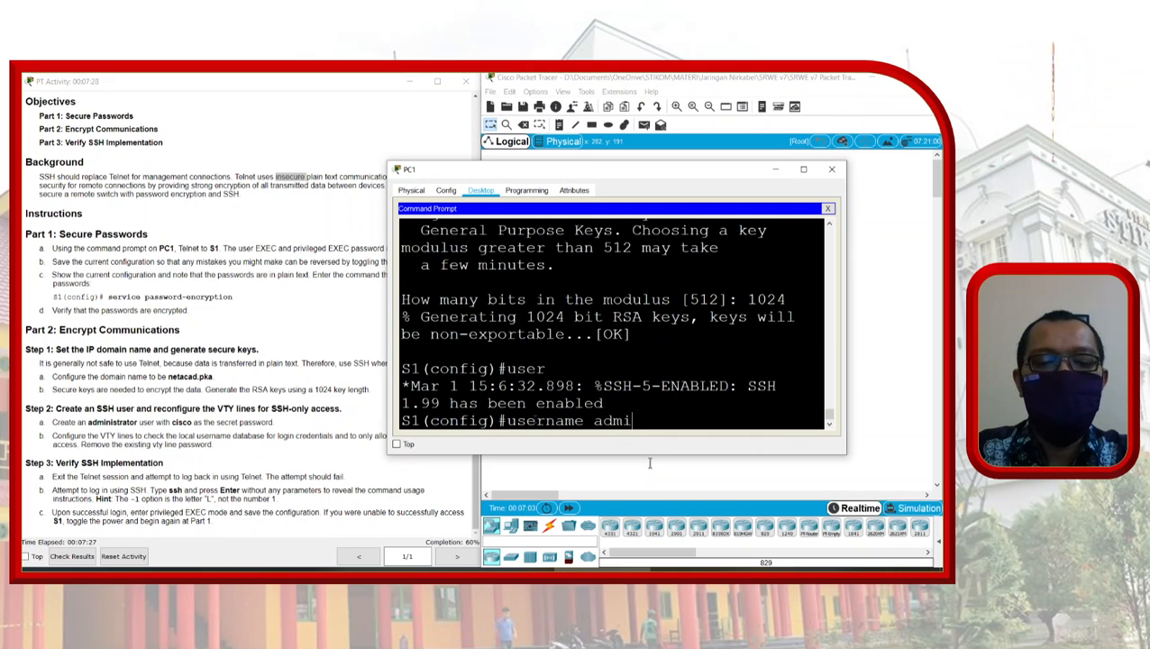
{"action": "type", "text": "nistrator "}
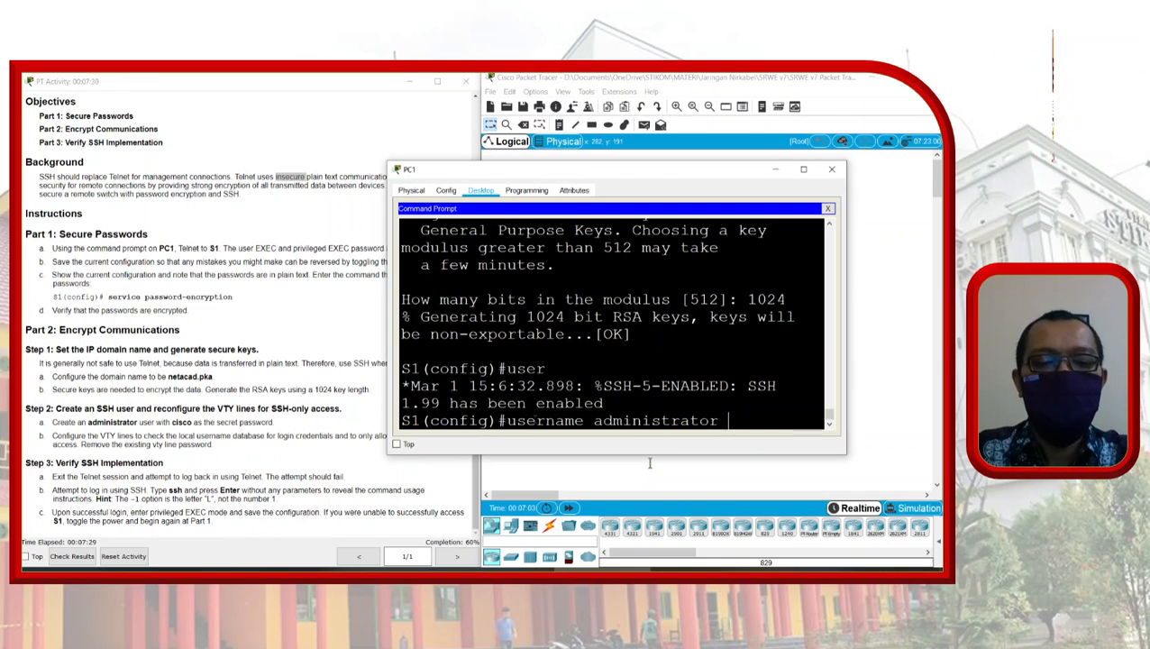
{"action": "type", "text": "sec"}
{"action": "key", "text": "Tab"}
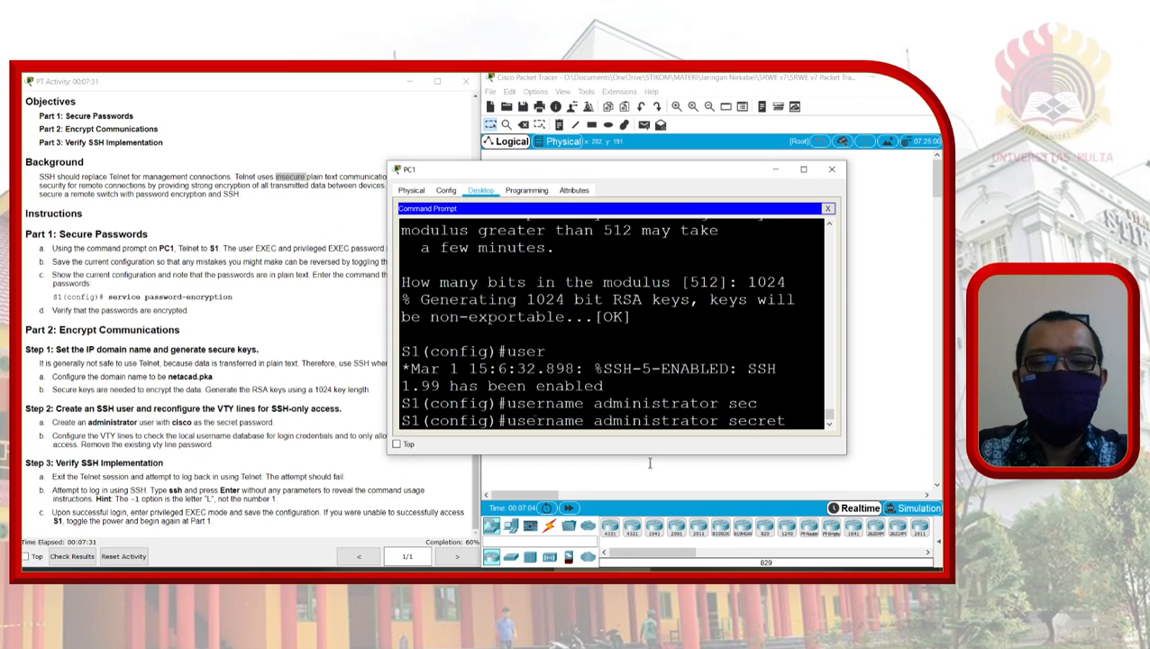
{"action": "type", "text": "cisco"}
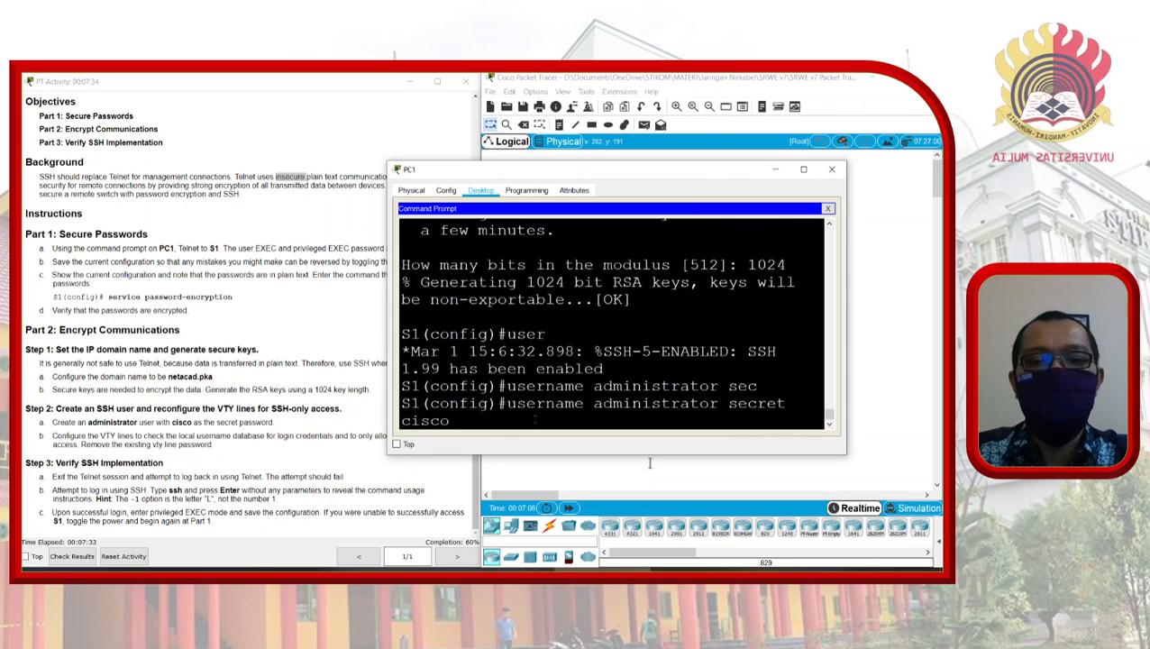
{"action": "key", "text": "Return"}
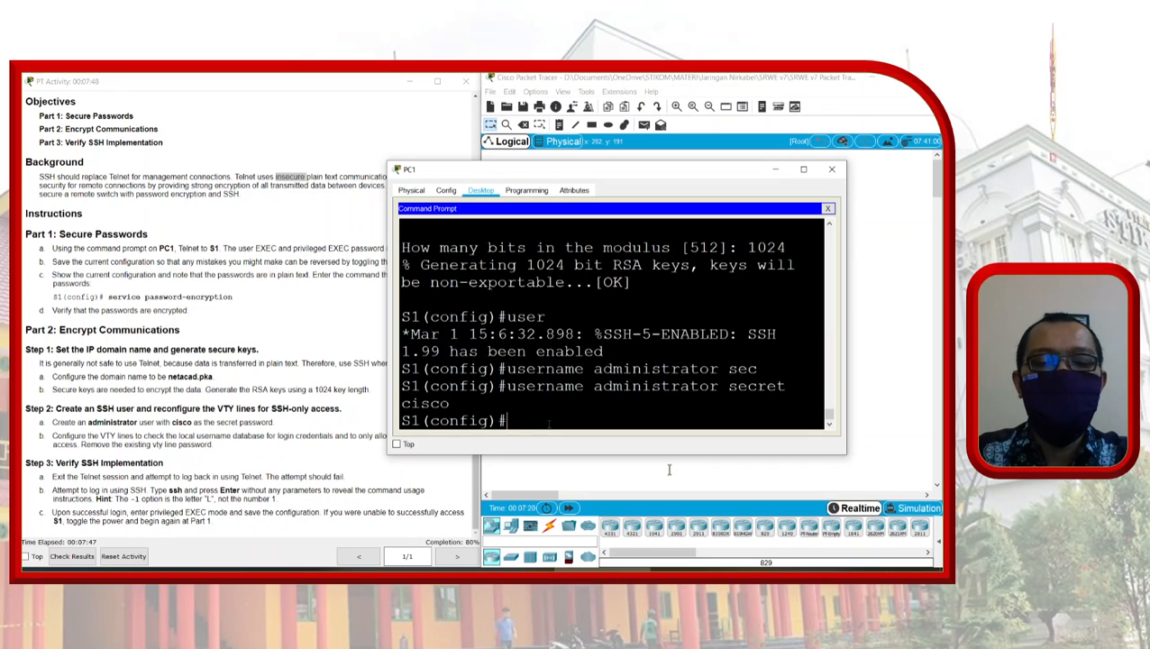
Step: Enter line vty 0 15 and set the lines to login local
{"action": "type", "text": "line t"}
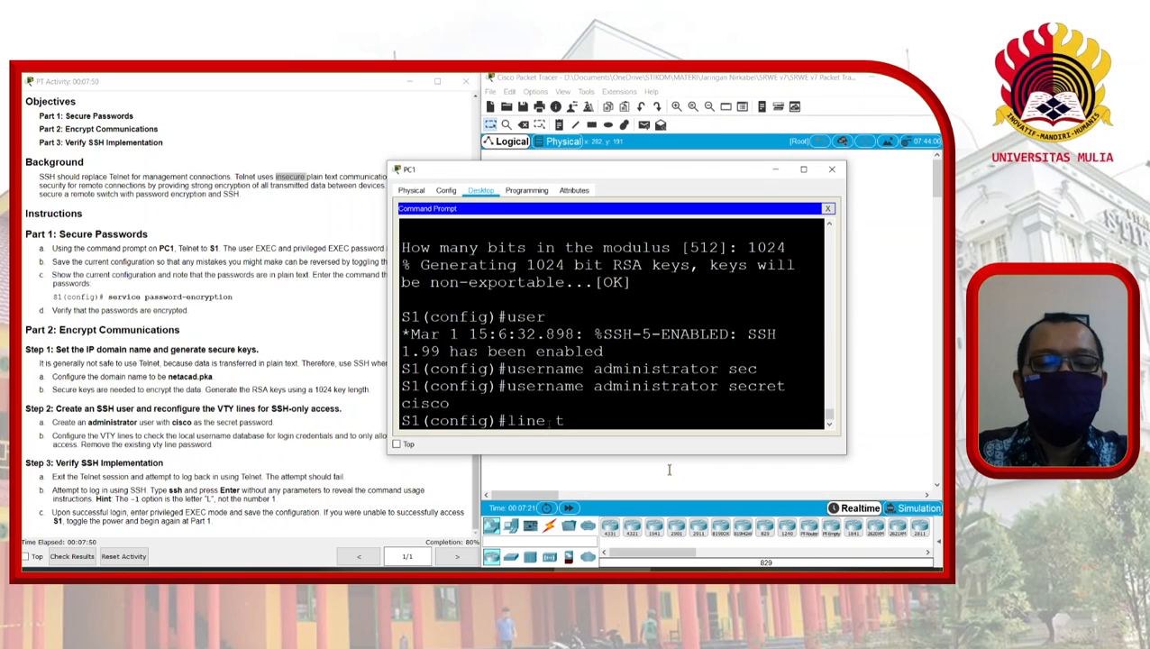
{"action": "key", "text": "BackSpace"}
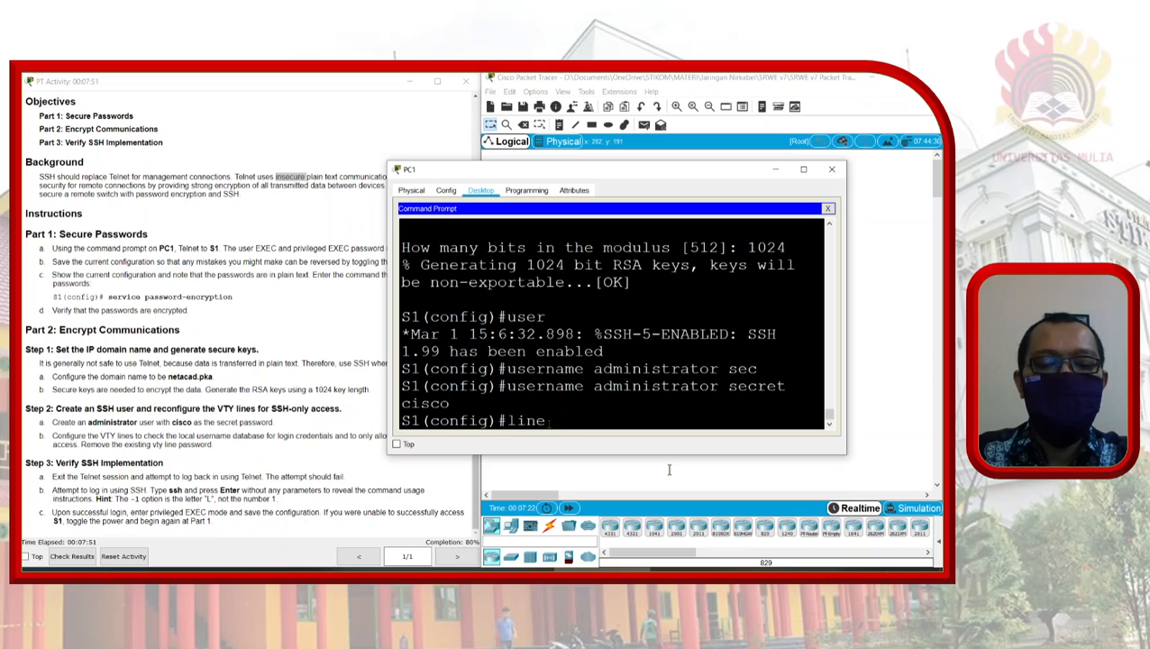
{"action": "type", "text": "vty"}
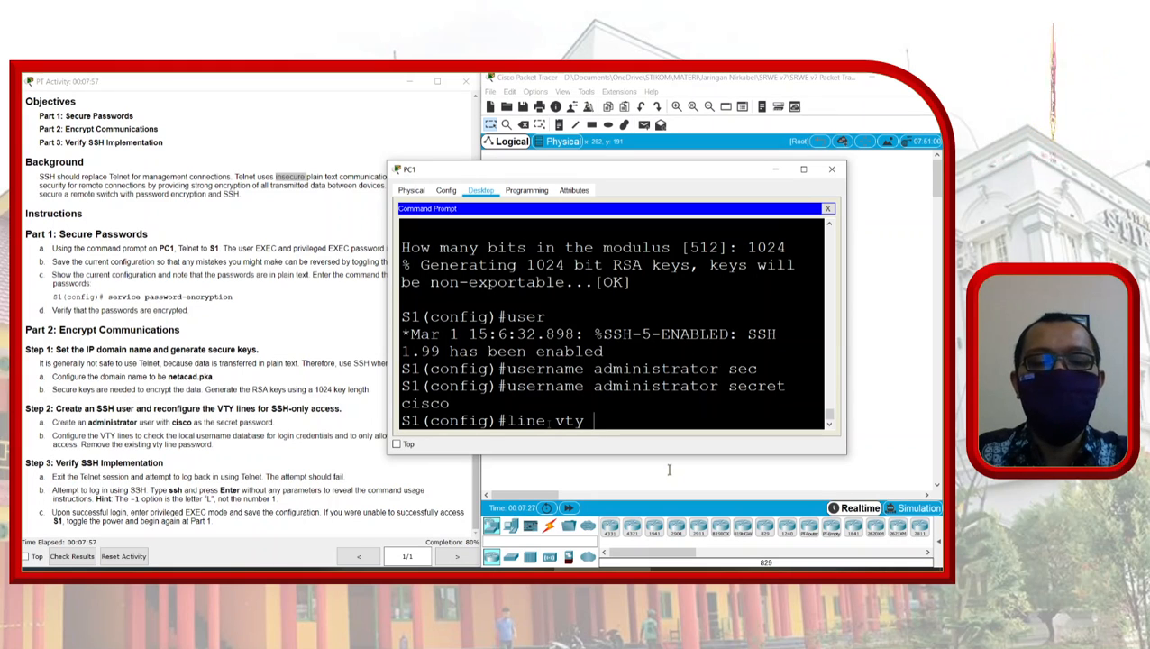
{"action": "type", "text": "0 15"}
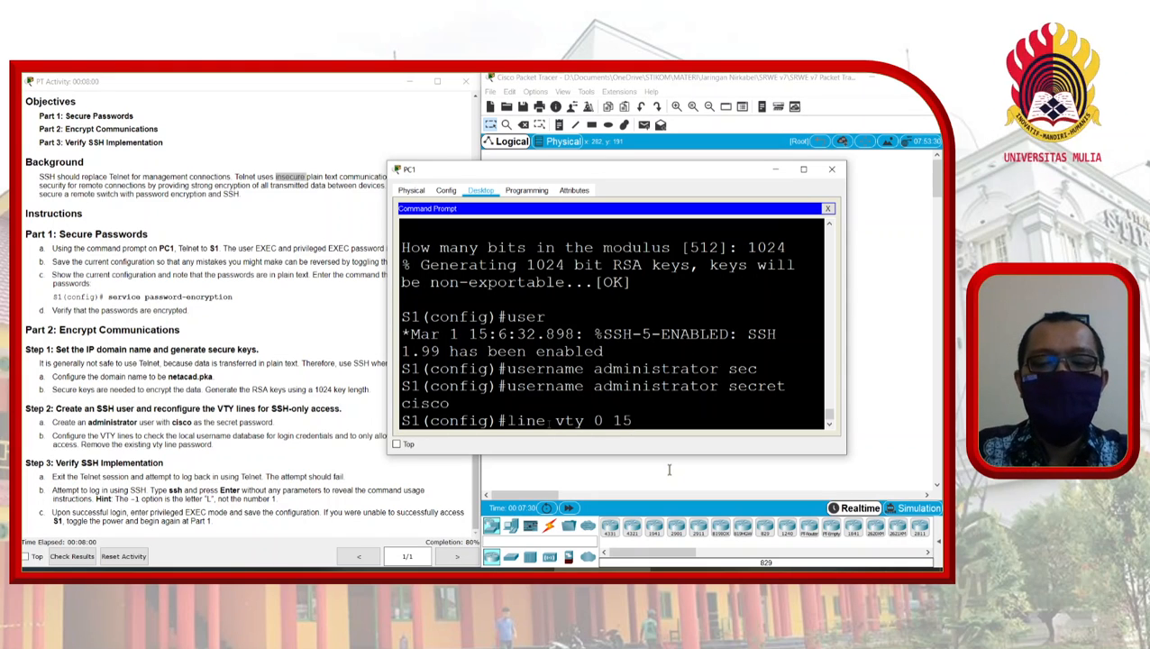
{"action": "key", "text": "Return"}
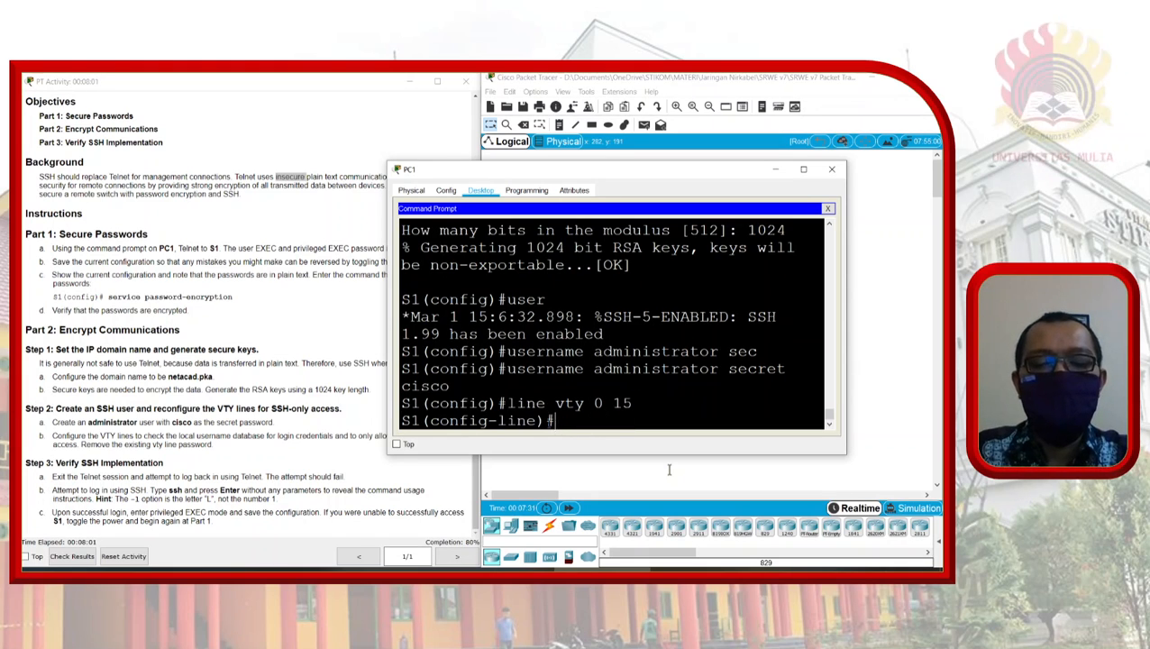
{"action": "type", "text": "logi"}
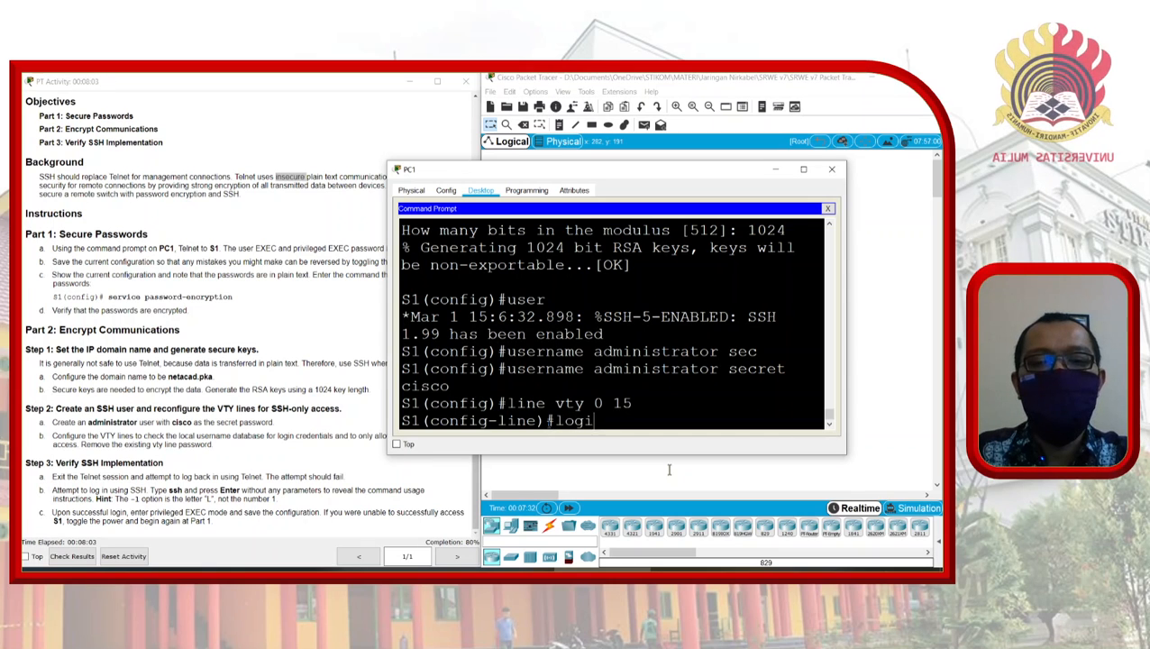
{"action": "key", "text": "Tab"}
{"action": "type", "text": "loca"}
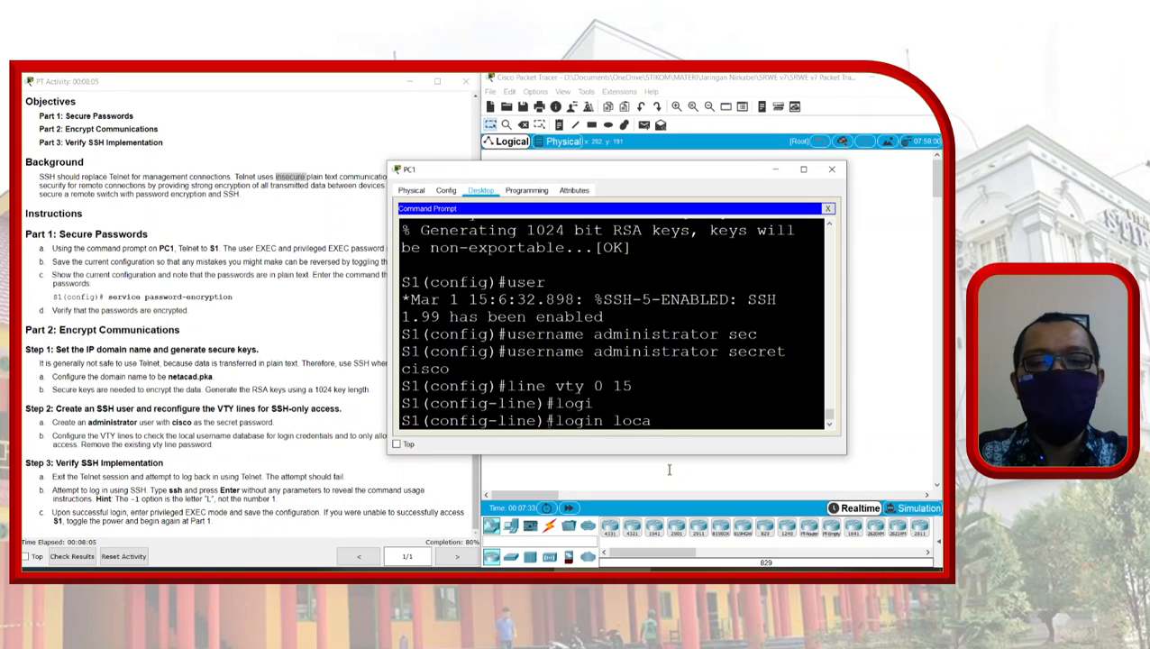
{"action": "key", "text": "Tab"}
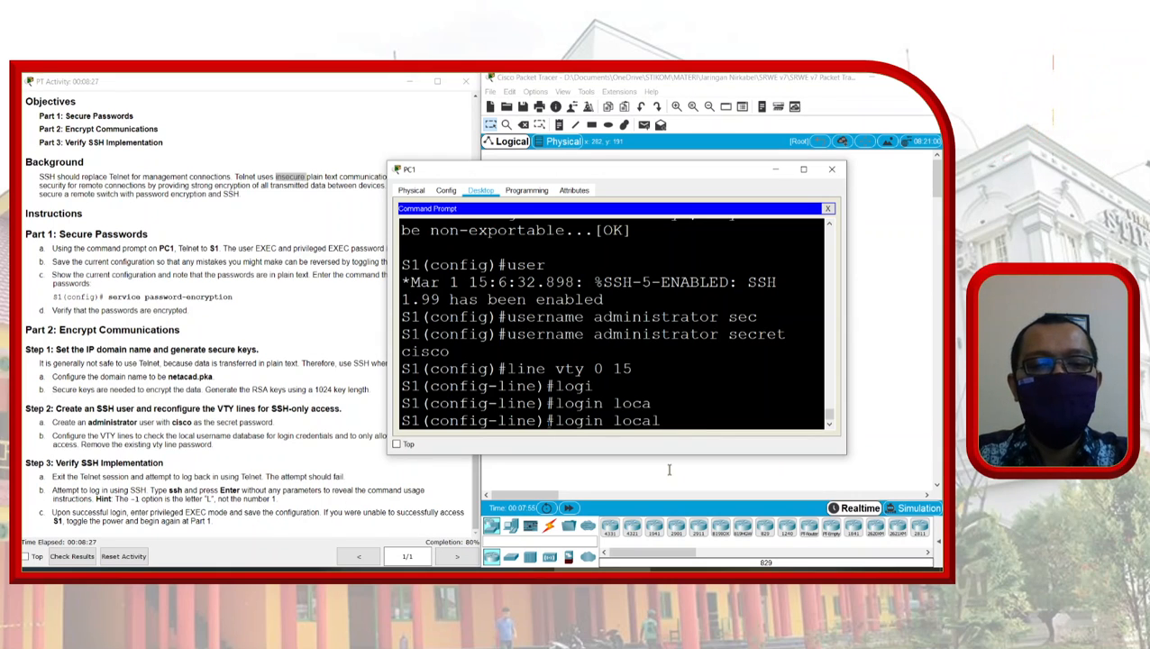
{"action": "key", "text": "Return"}
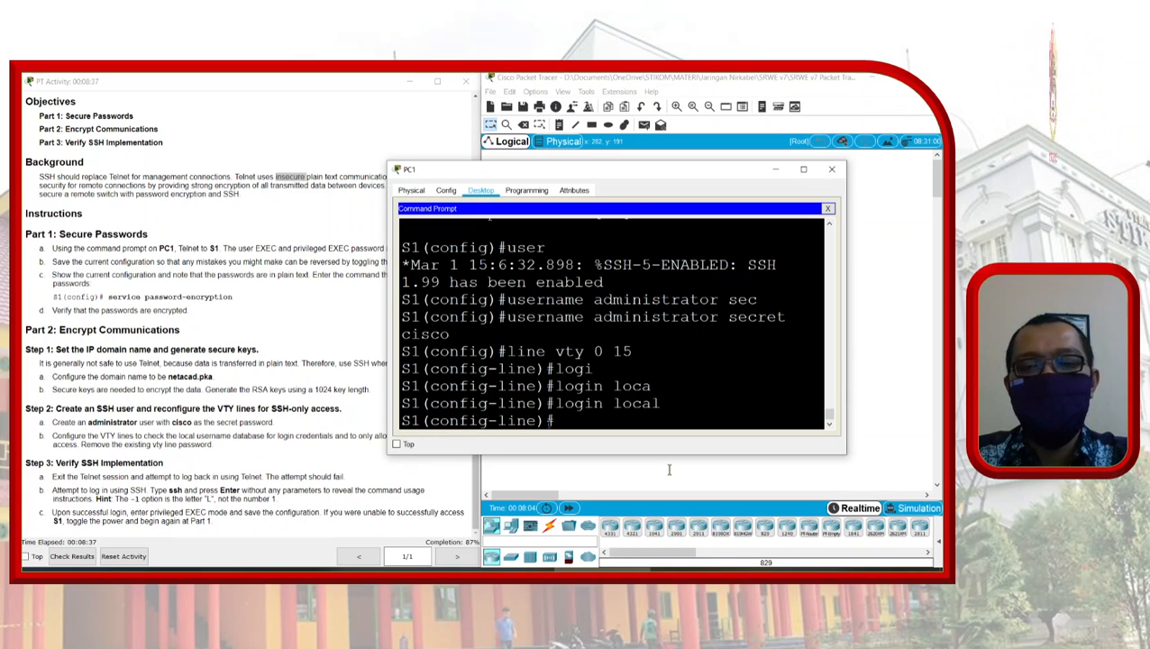
Step: Restrict the VTY lines to SSH only with transport input ssh
{"action": "type", "text": "trans"}
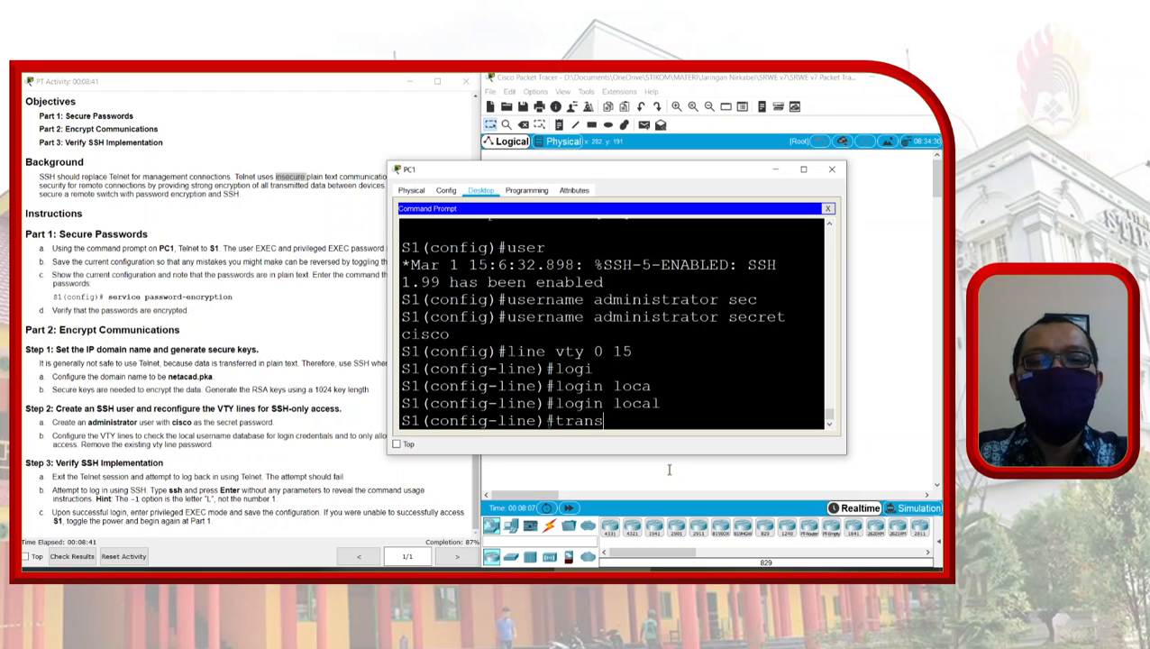
{"action": "key", "text": "Tab"}
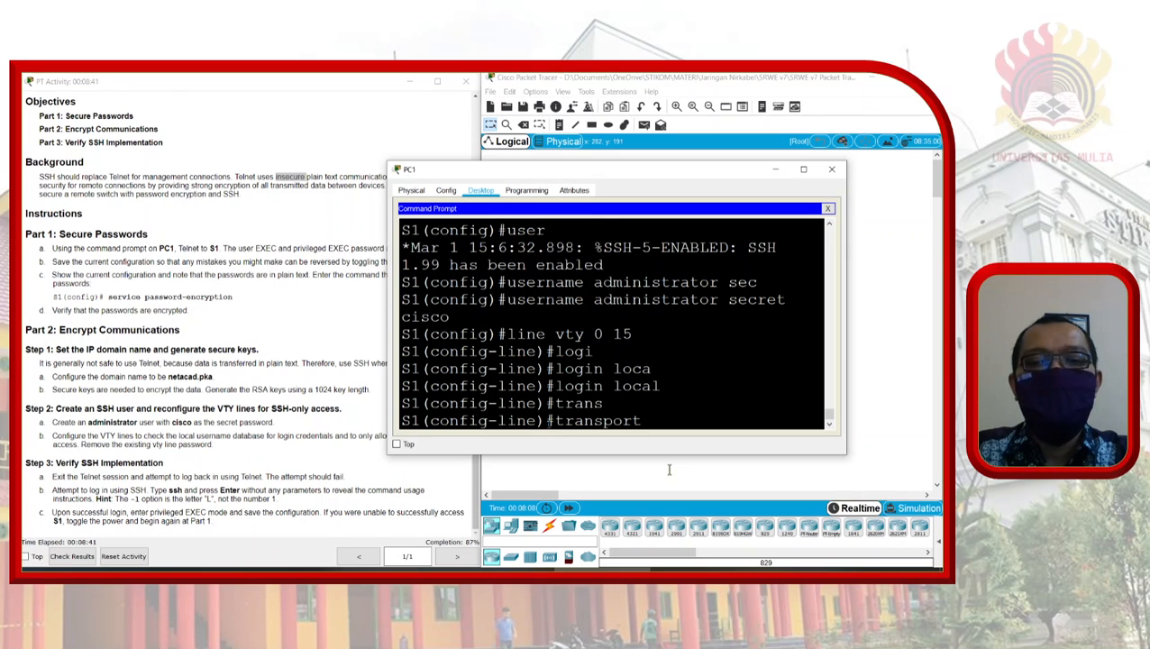
{"action": "type", "text": "in"}
{"action": "key", "text": "Tab"}
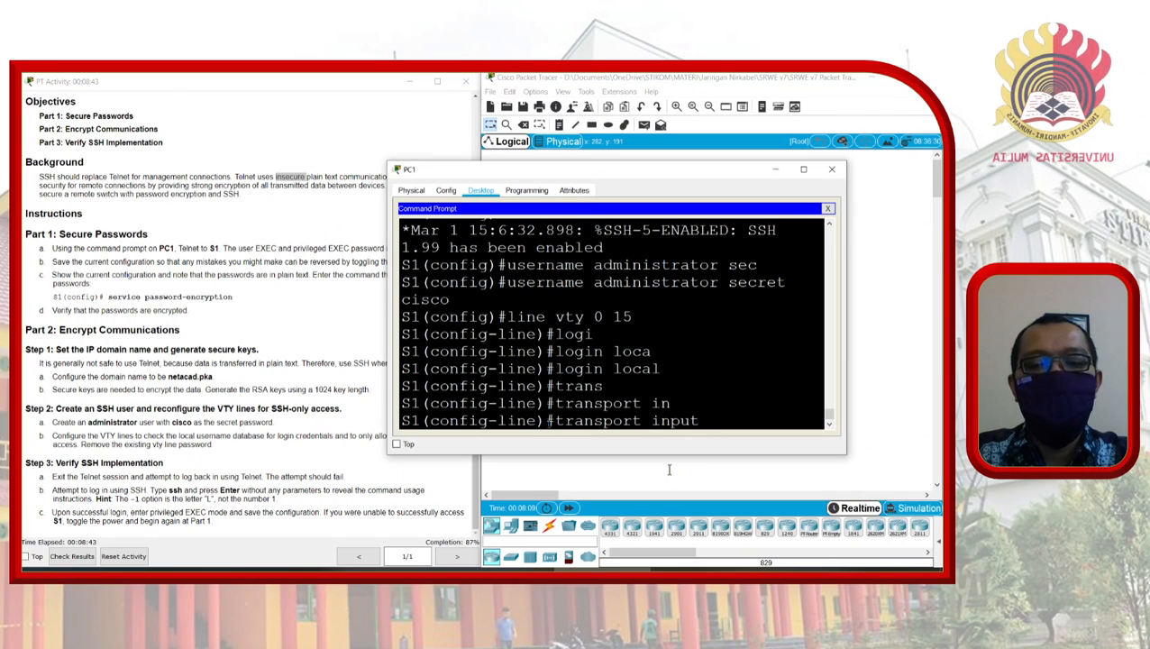
{"action": "type", "text": "ss"}
{"action": "key", "text": "Tab"}
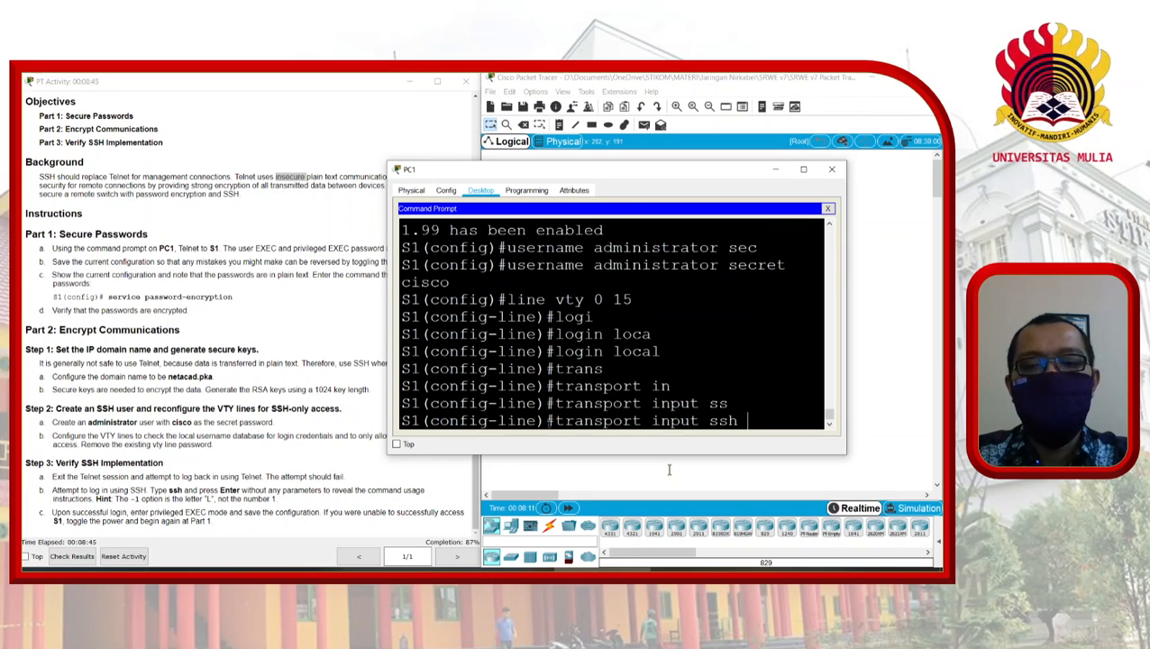
{"action": "key", "text": "Return"}
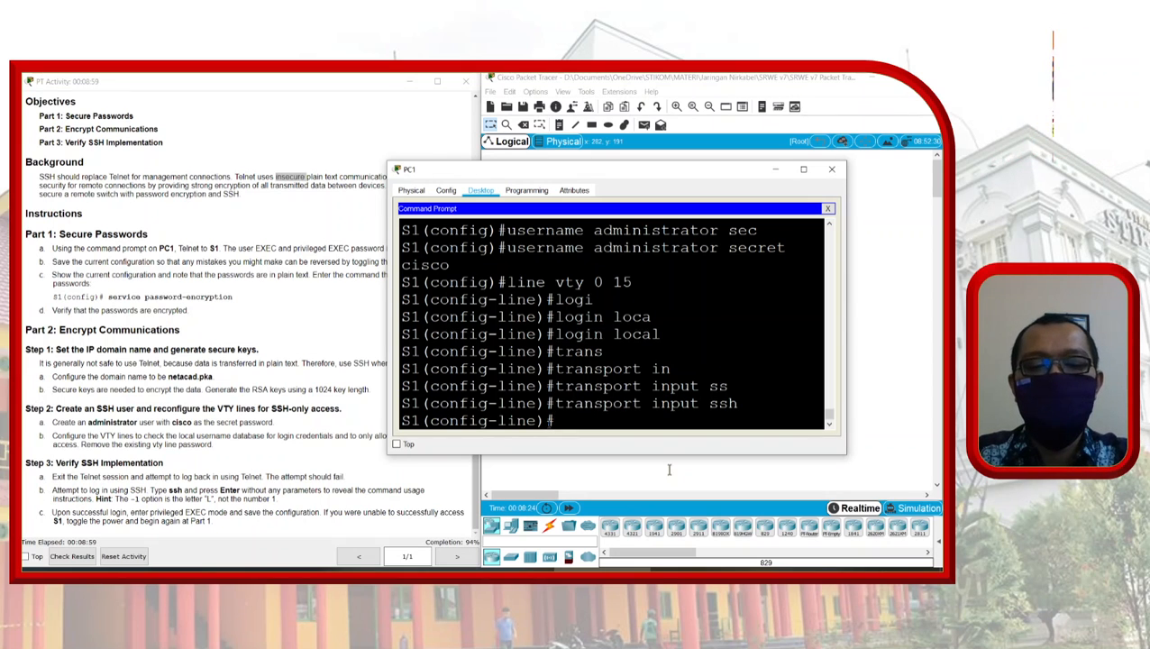
{"action": "type", "text": "n"}
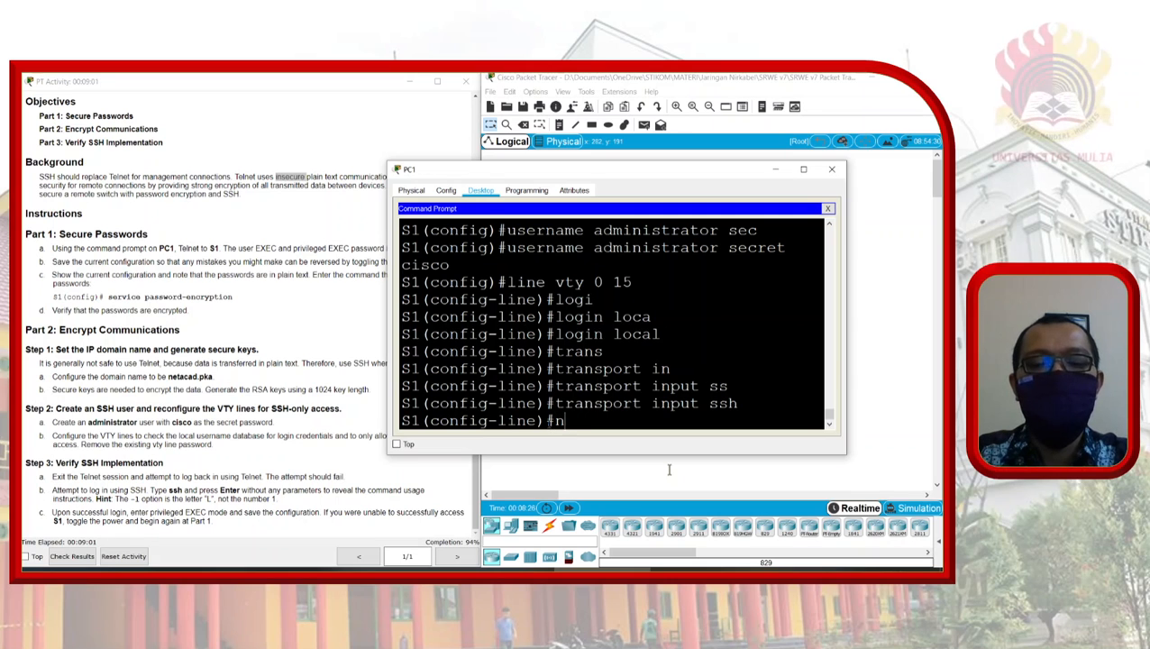
{"action": "type", "text": "o pas"}
{"action": "key", "text": "Tab"}
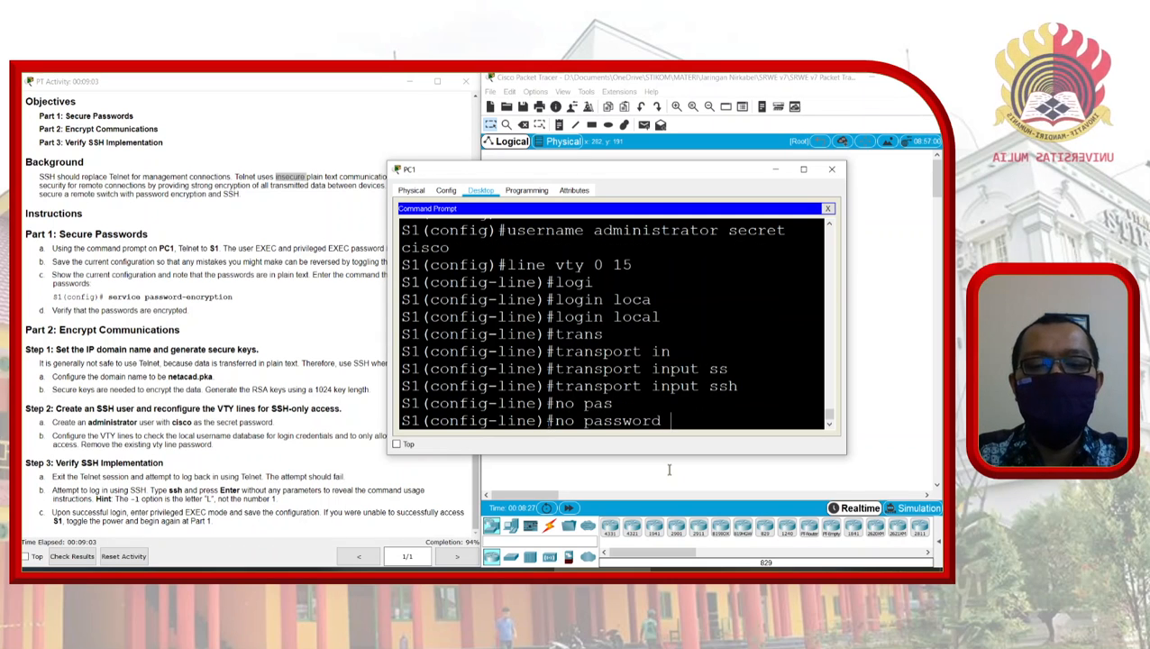
{"action": "type", "text": "cisco"}
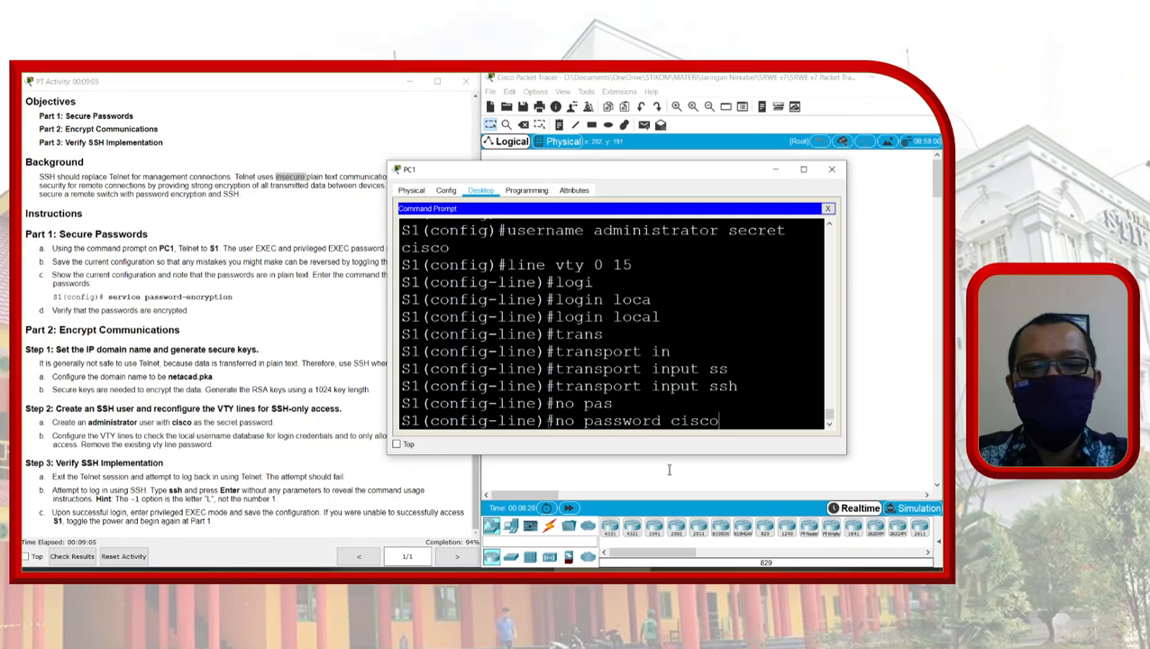
{"action": "key", "text": "Return"}
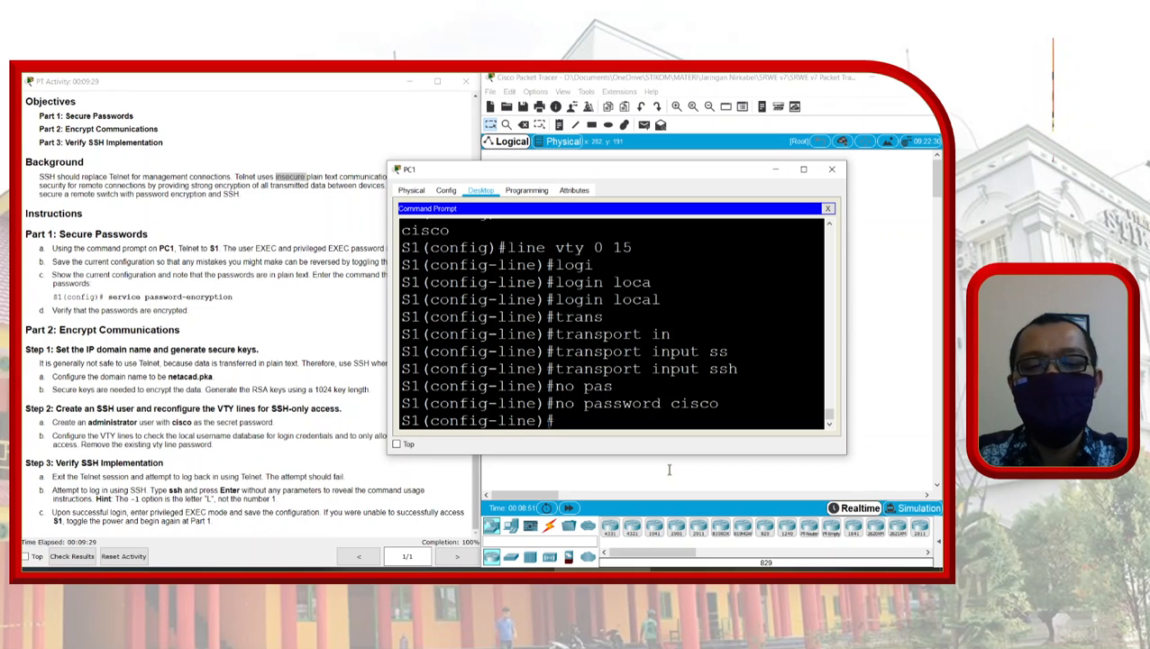
Step: Exit S1's session and try 'telnet 10.10.10.2' from PC1, which is refused
{"action": "type", "text": "end"}
{"action": "key", "text": "Return"}
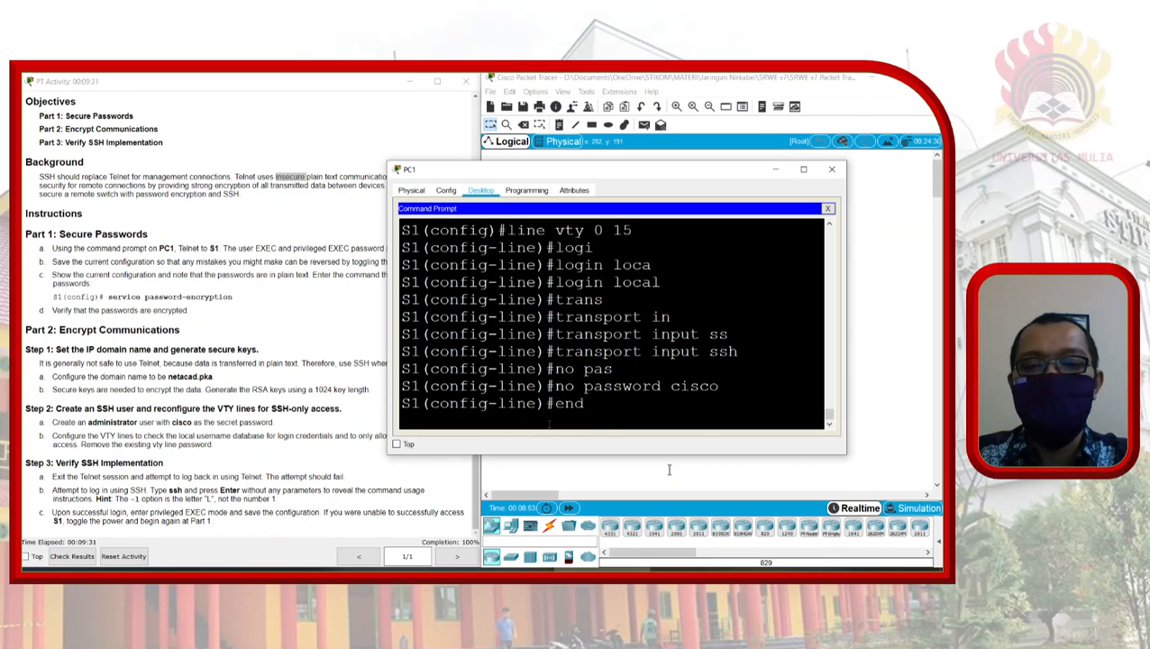
{"action": "type", "text": "exit"}
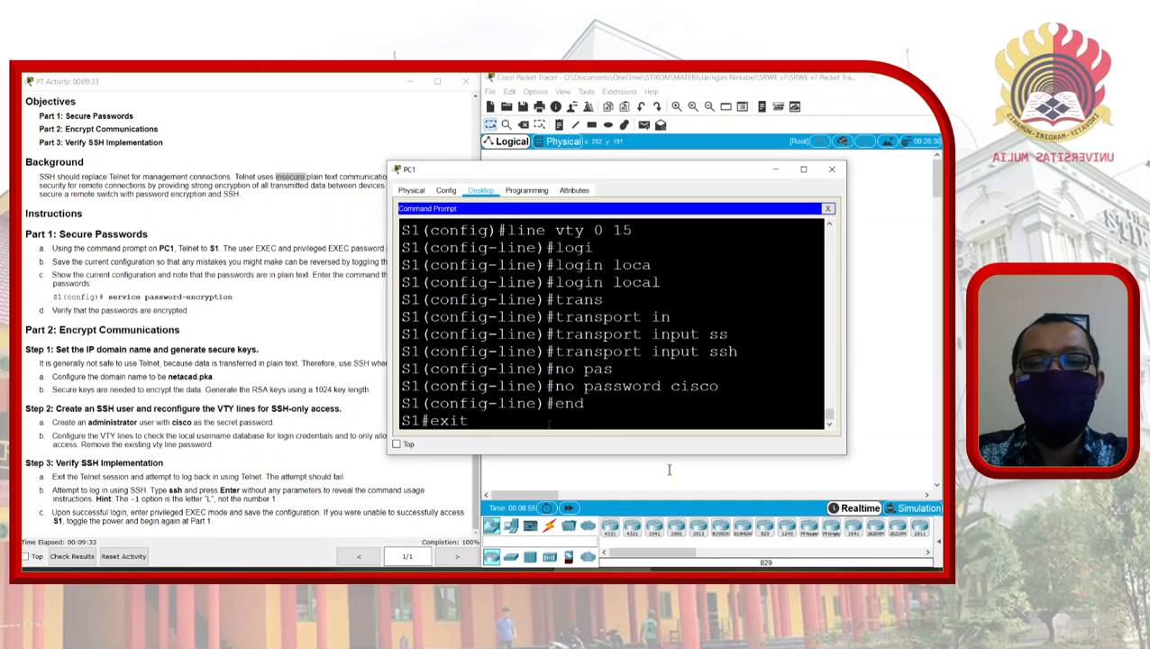
{"action": "key", "text": "Return"}
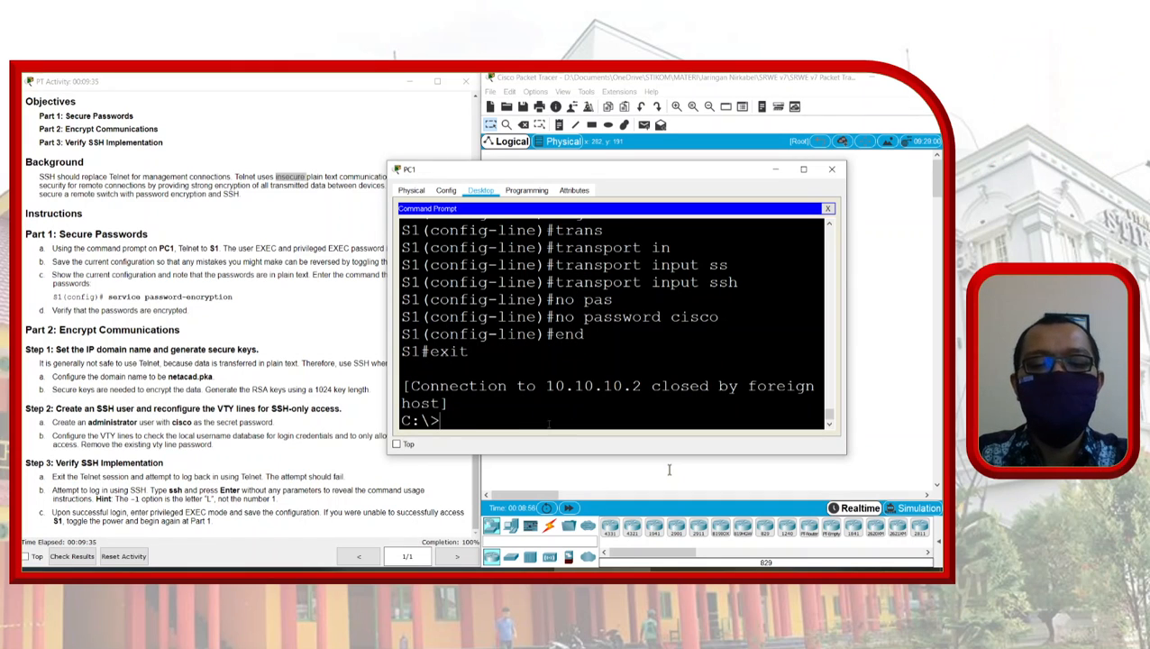
{"action": "type", "text": "telnet "}
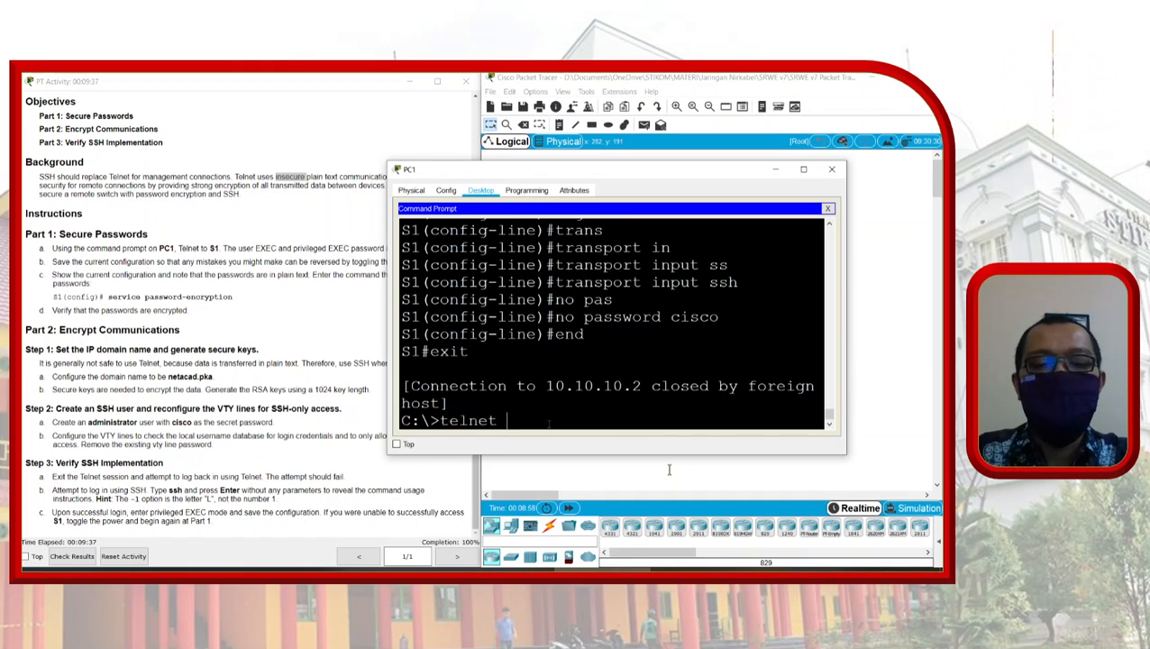
{"action": "type", "text": "10.10.10.2"}
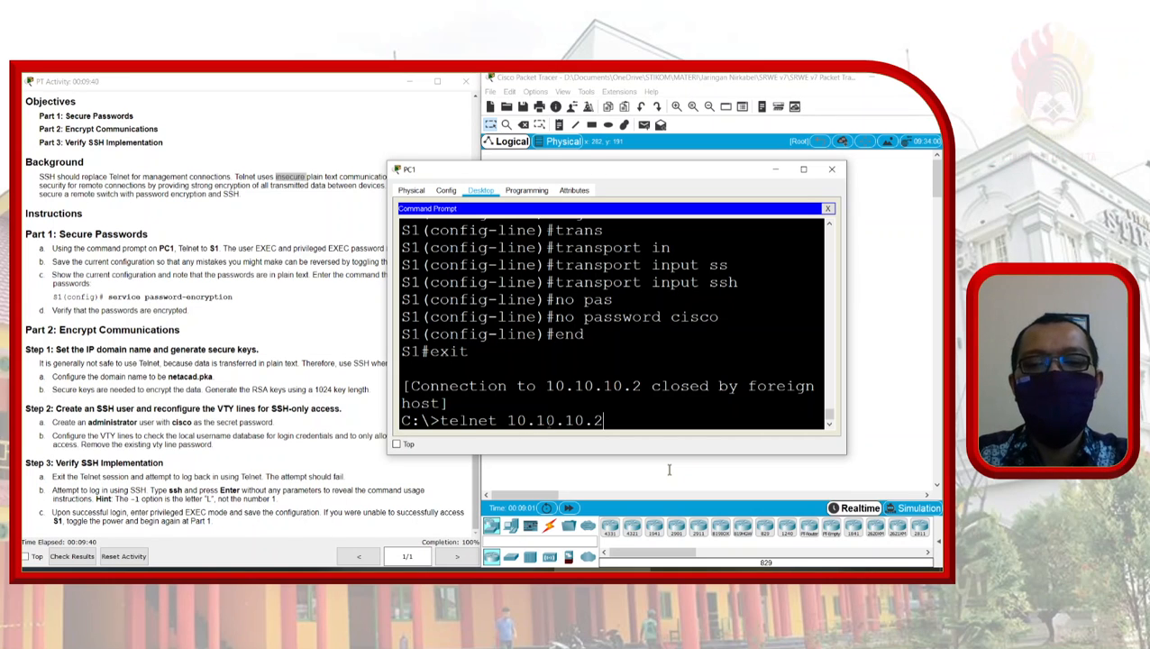
{"action": "key", "text": "Return"}
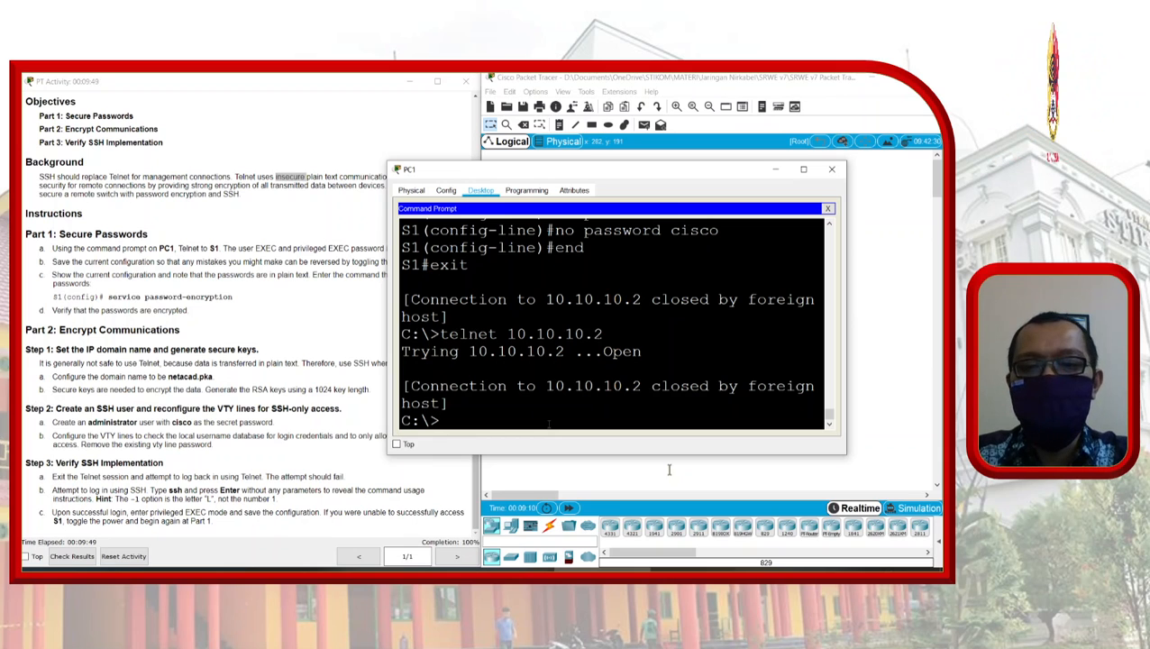
Step: SSH from PC1 to 10.10.10.2 as administrator and submit the password
{"action": "type", "text": "sh"}
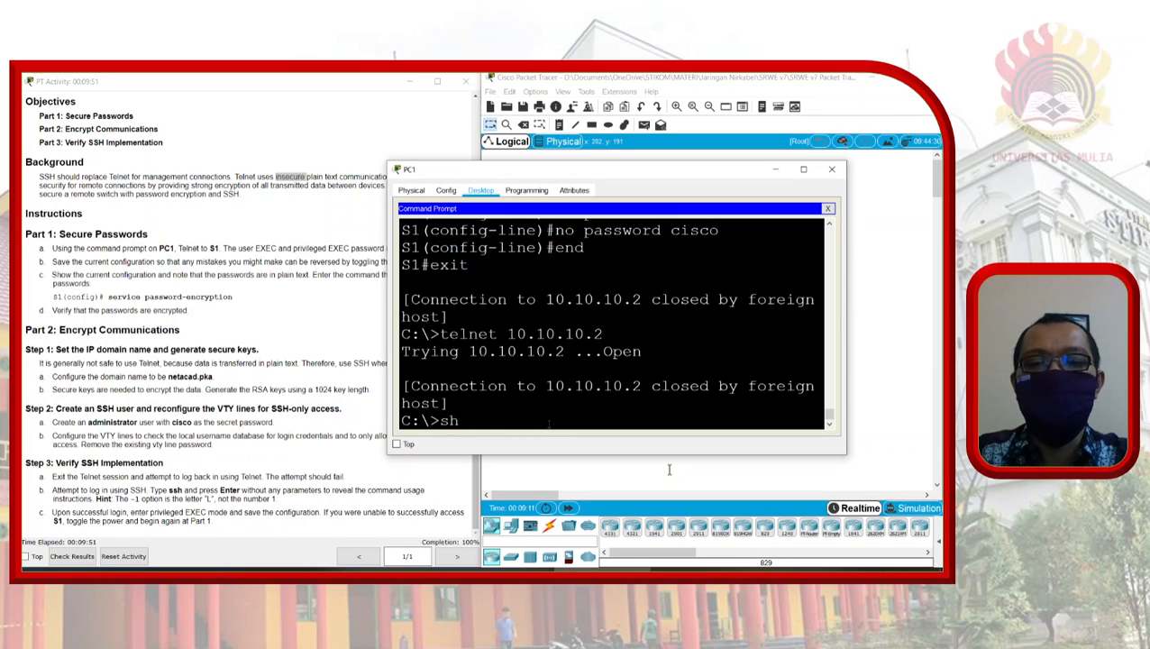
{"action": "key", "text": "BackSpace"}
{"action": "type", "text": "sh"}
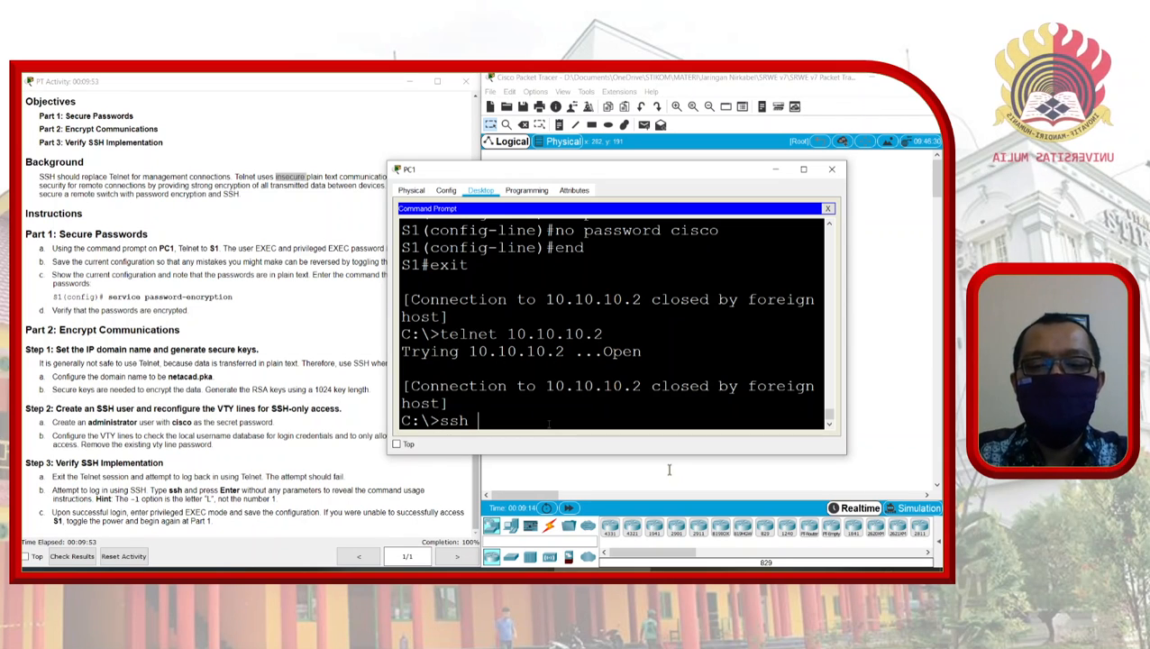
{"action": "type", "text": " -l "}
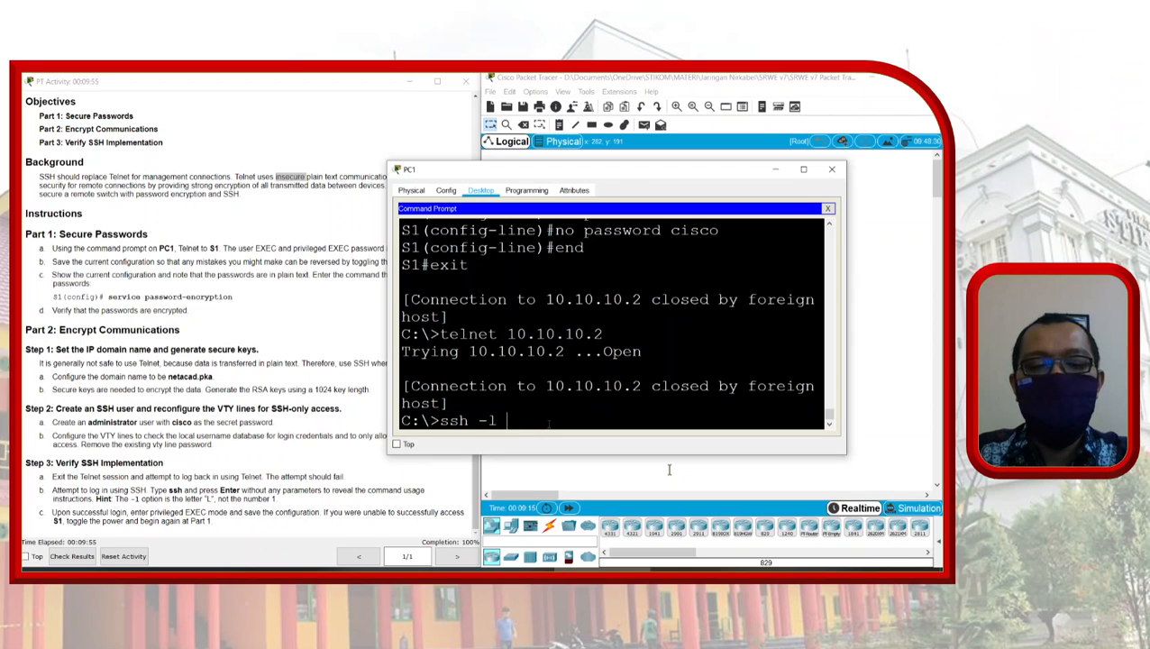
{"action": "type", "text": "administ"}
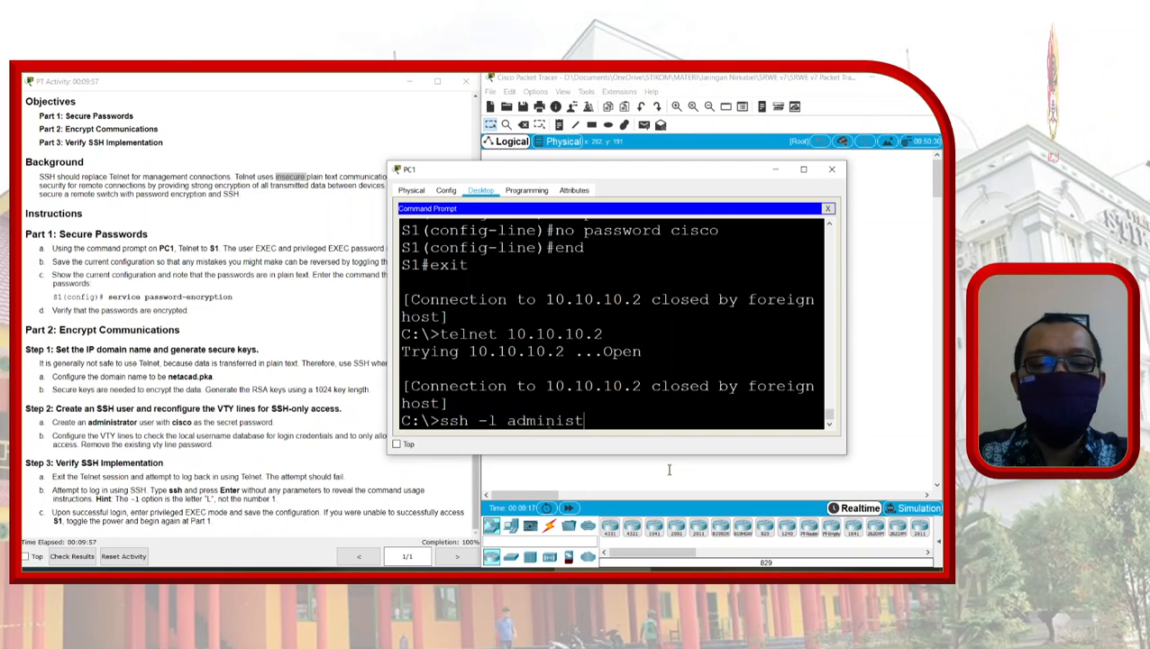
{"action": "type", "text": "rator"}
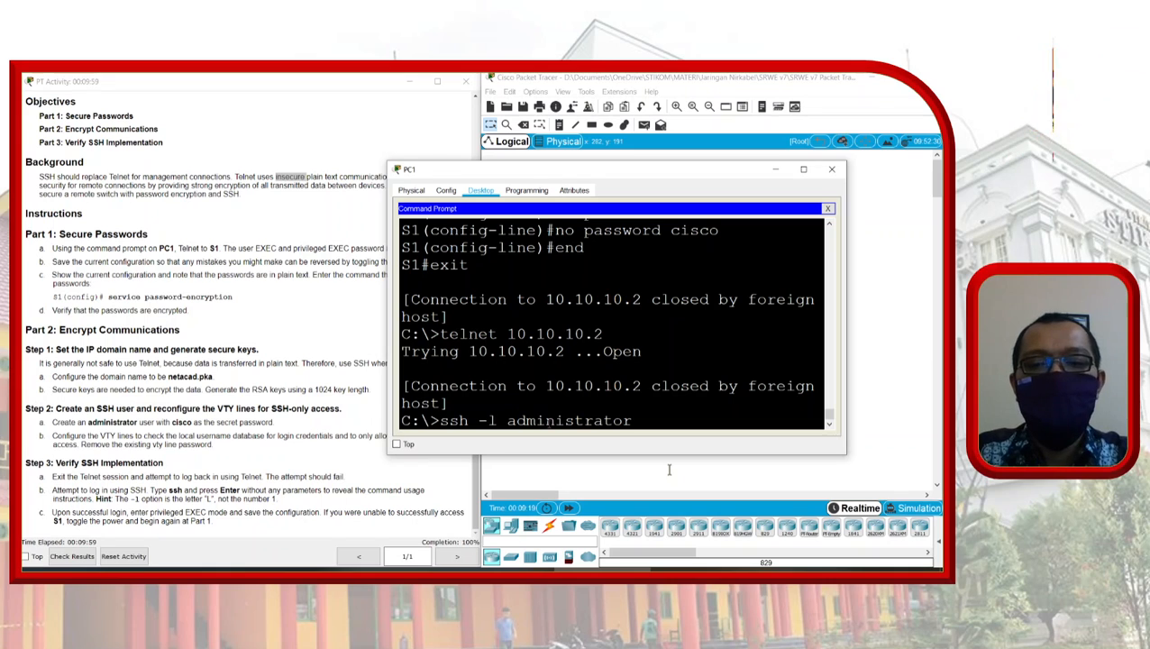
{"action": "type", "text": " 10"}
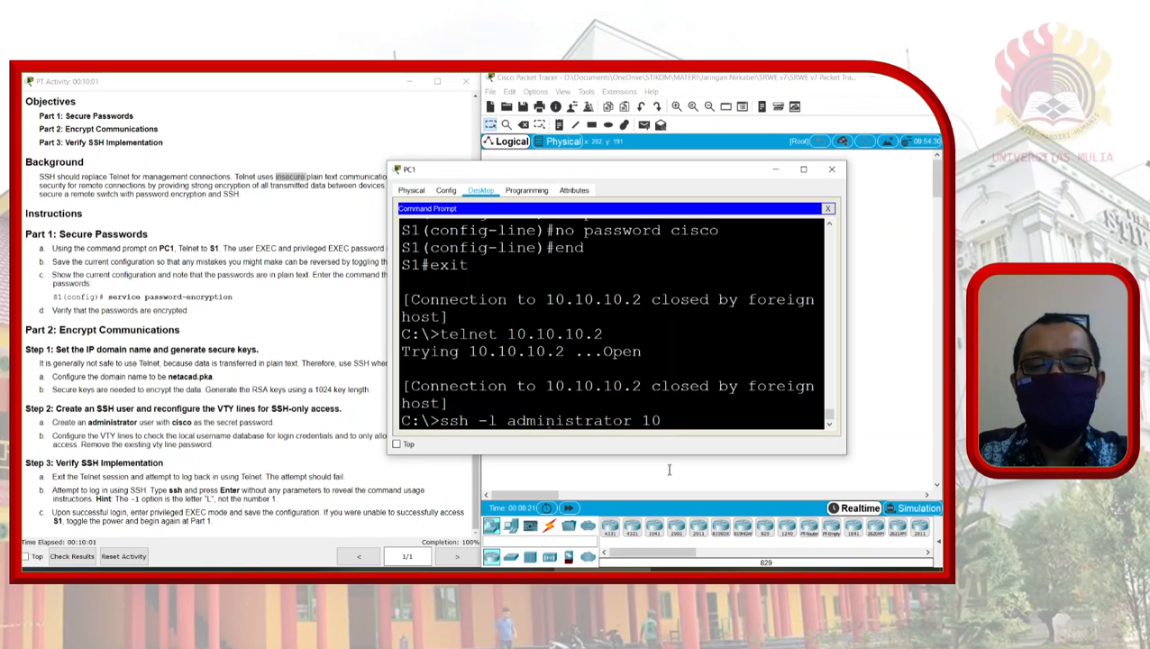
{"action": "type", "text": ".10.10.2"}
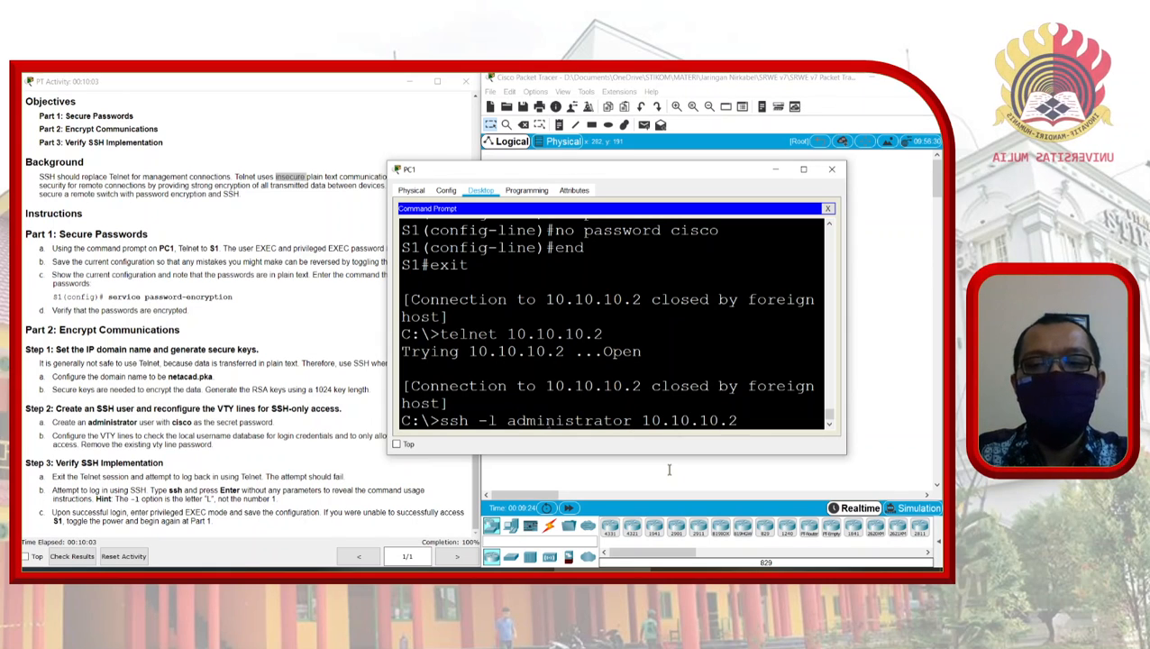
{"action": "key", "text": "Return"}
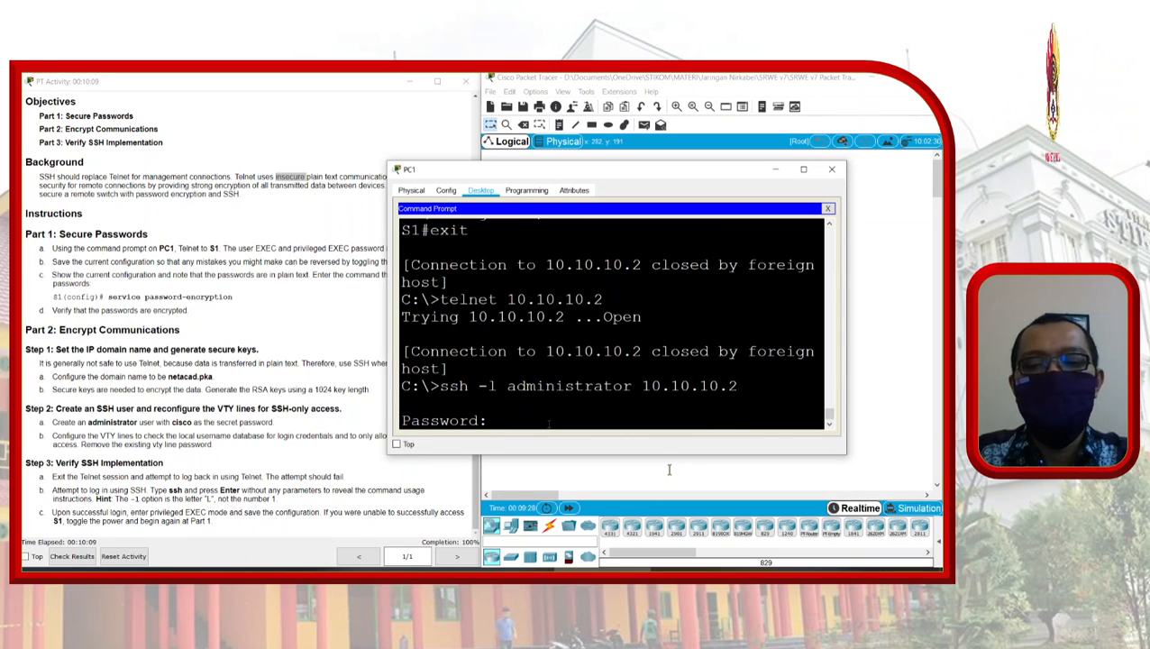
{"action": "key", "text": "Return"}
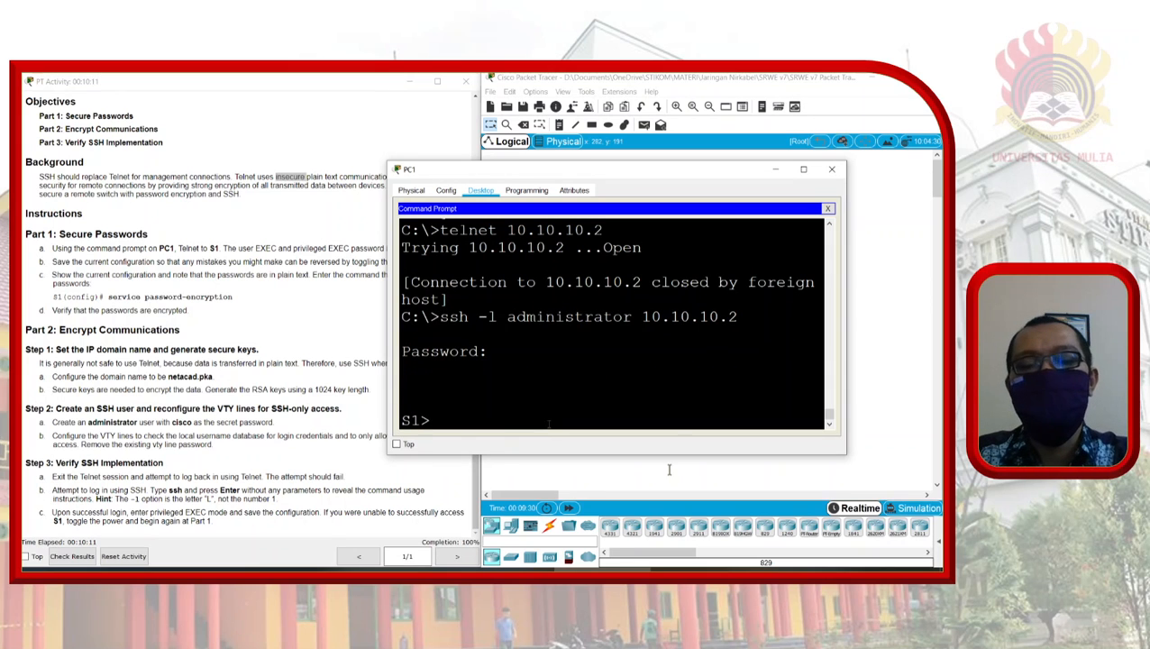
Step: Enter privileged EXEC mode on S1 with 'enable' and the enable password
{"action": "type", "text": "ena"}
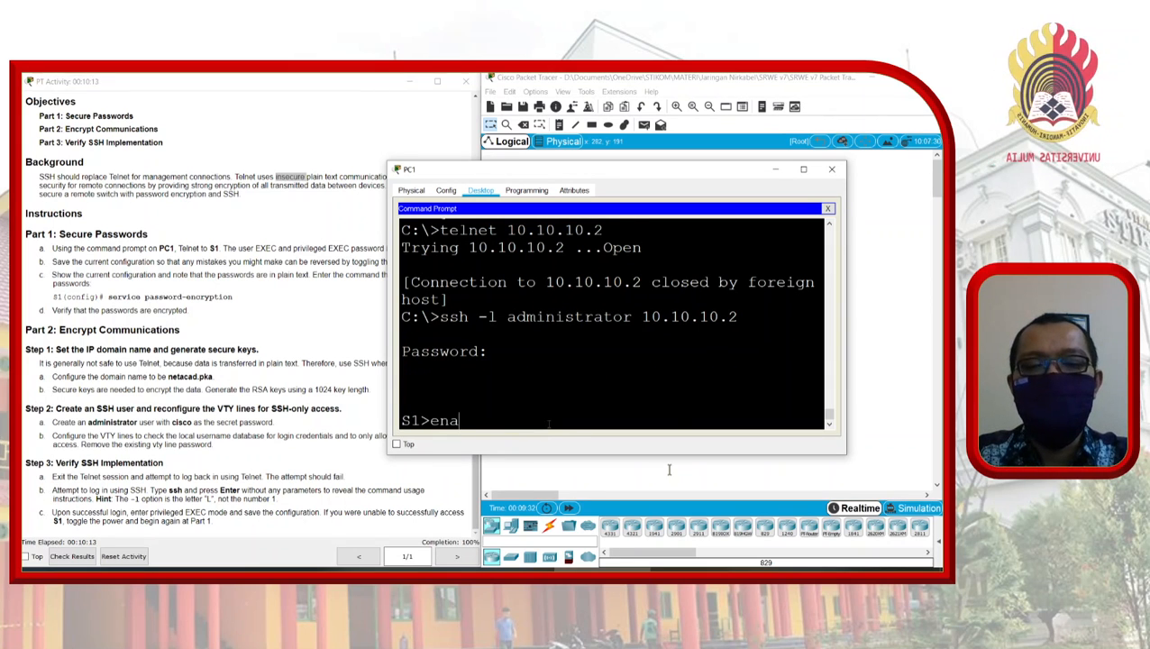
{"action": "key", "text": "Tab"}
{"action": "key", "text": "Return"}
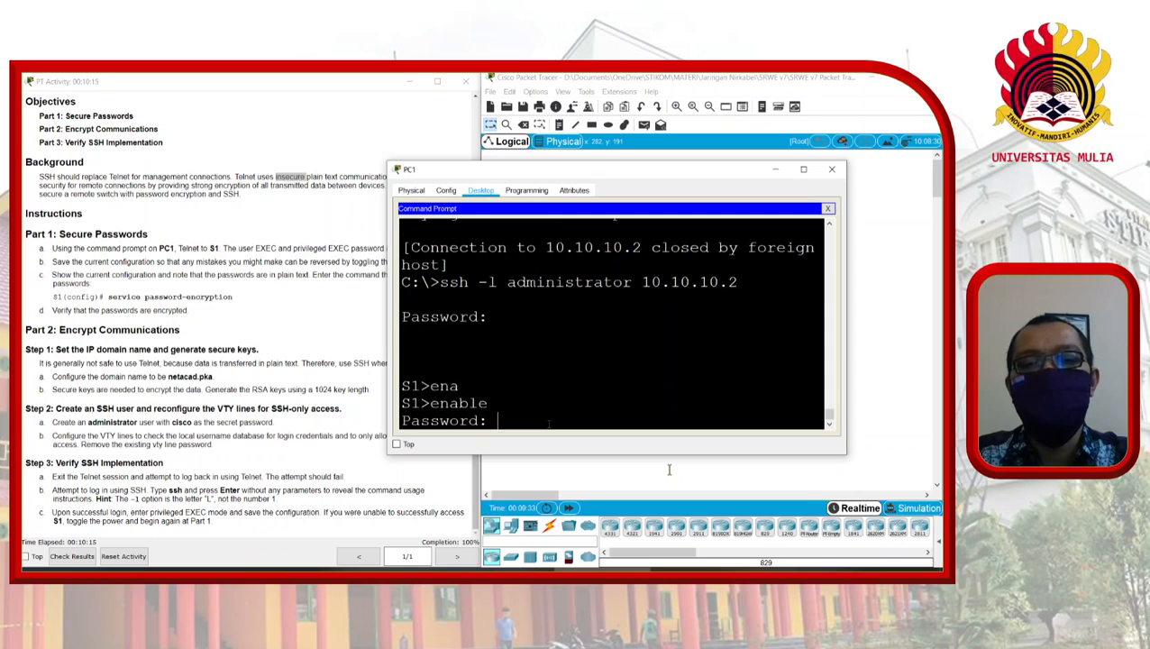
{"action": "key", "text": "Return"}
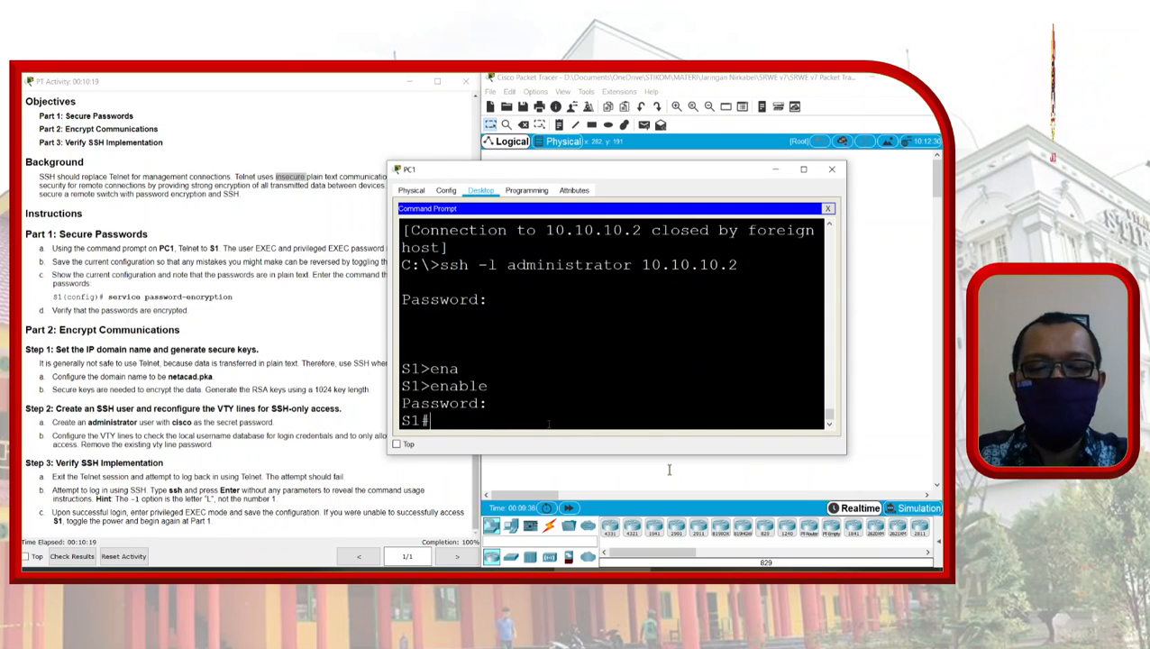
Step: Display S1's running configuration and highlight the encrypted administrator secret hash
{"action": "type", "text": "sh run"}
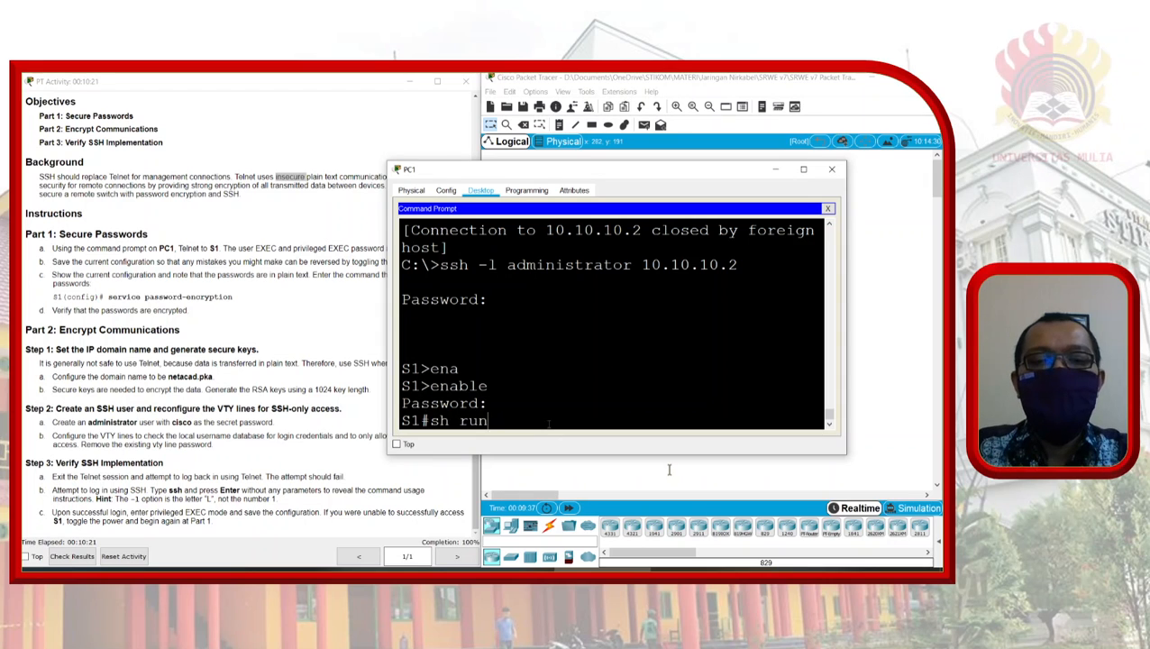
{"action": "key", "text": "Return"}
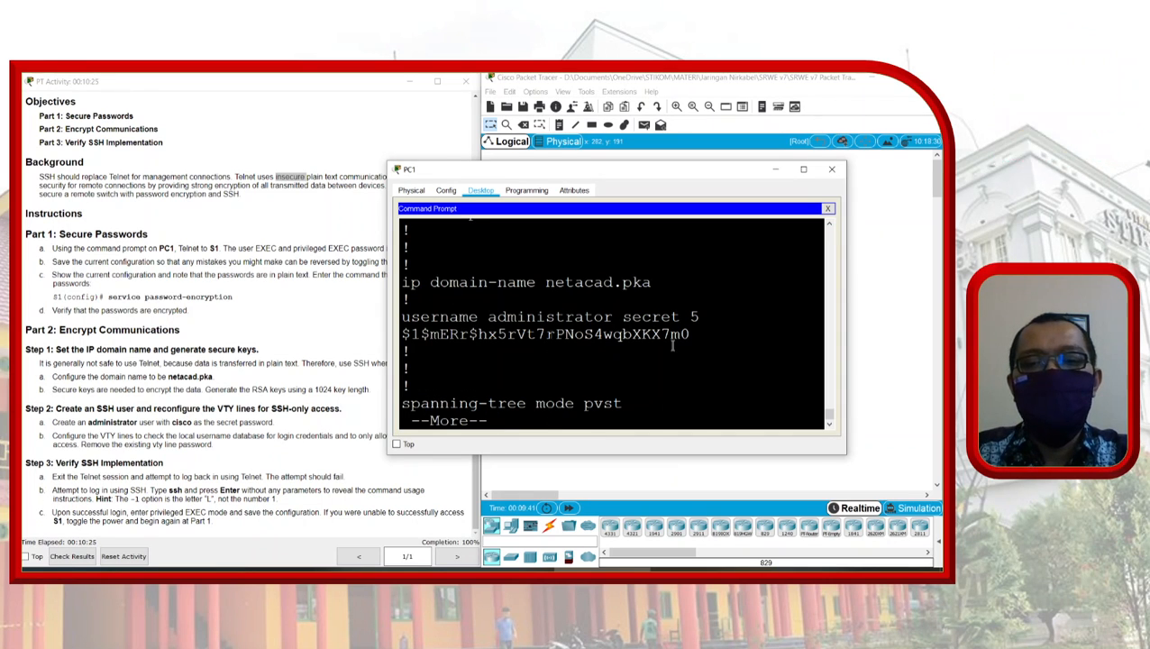
{"action": "double_click", "coordinate": [770, 344]}
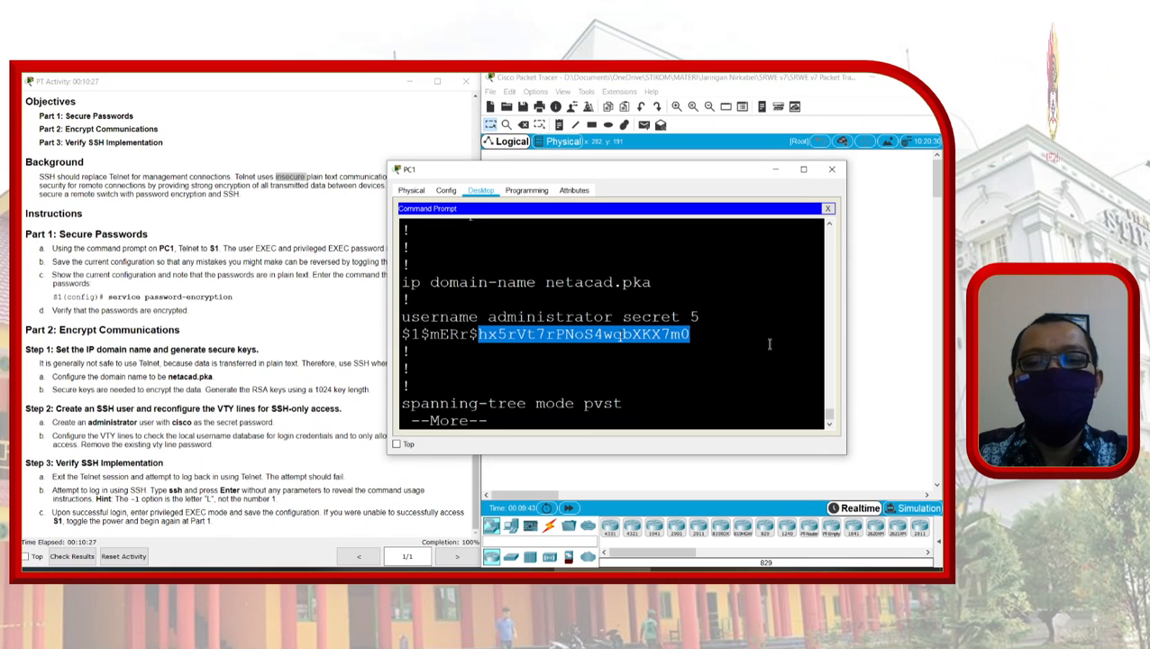
{"action": "left_click", "coordinate": [770, 344]}
Step: Page through the config, highlighting local login and SSH-only transport input on VTY lines
{"action": "key", "text": "space"}
{"action": "key", "text": "space"}
{"action": "key", "text": "space"}
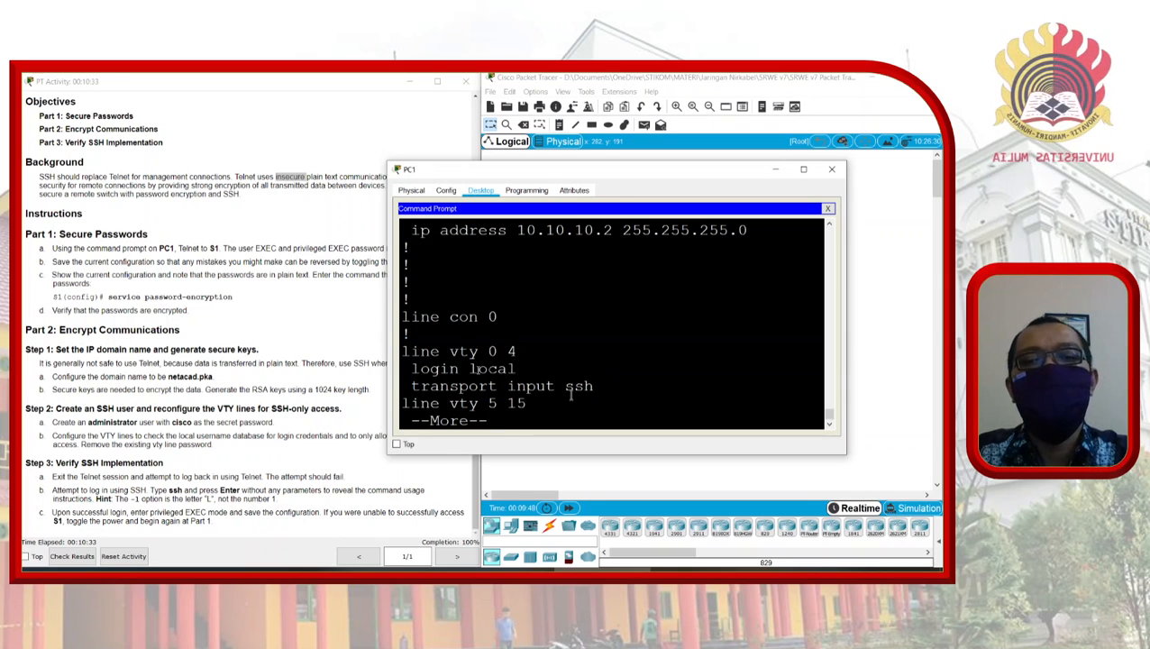
{"action": "double_click", "coordinate": [495, 368]}
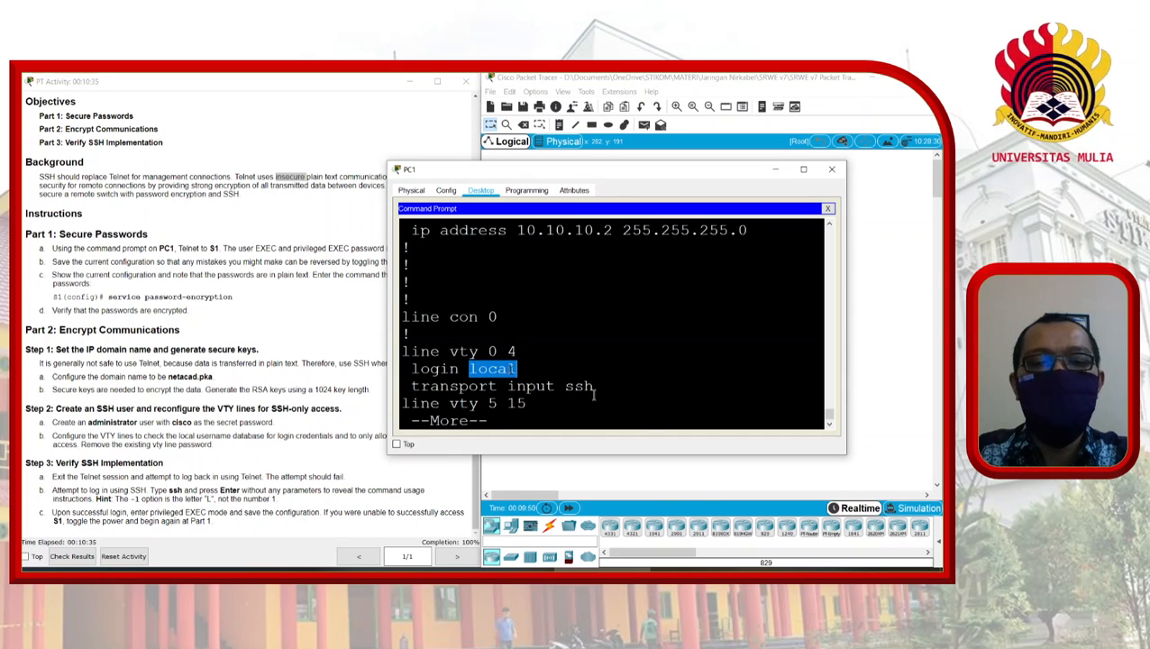
{"action": "double_click", "coordinate": [531, 385]}
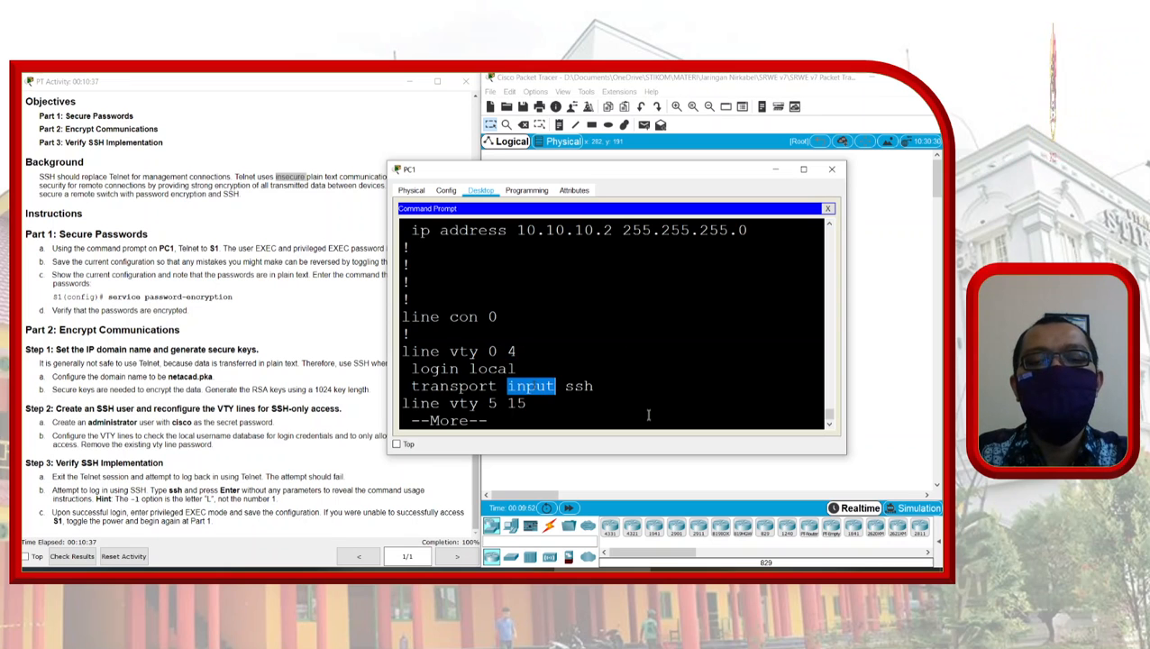
{"action": "left_click", "coordinate": [648, 415]}
{"action": "key", "text": "space"}
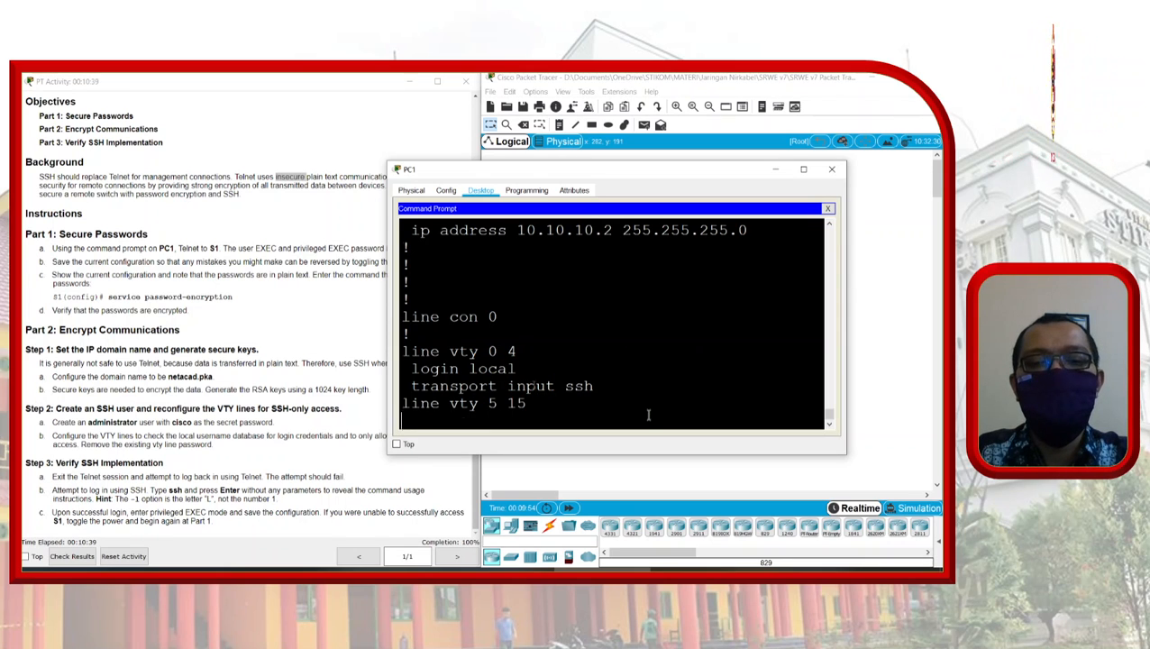